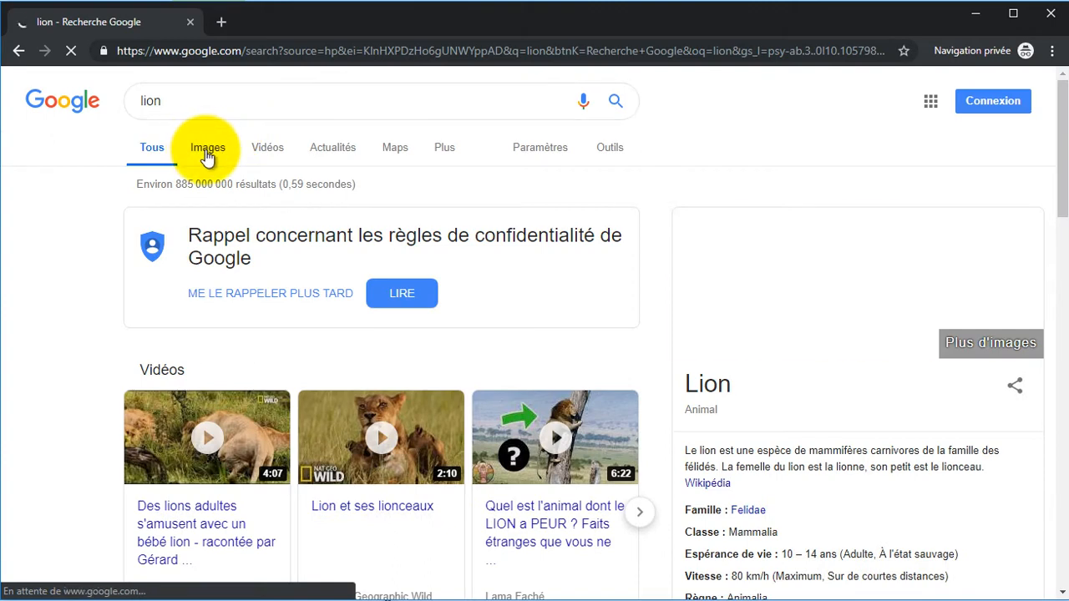
Show the image results for "lion" and filter them to large size (Grandes) with a transparent background (Transparent).
{"action": "left_click", "coordinate": [208, 155]}
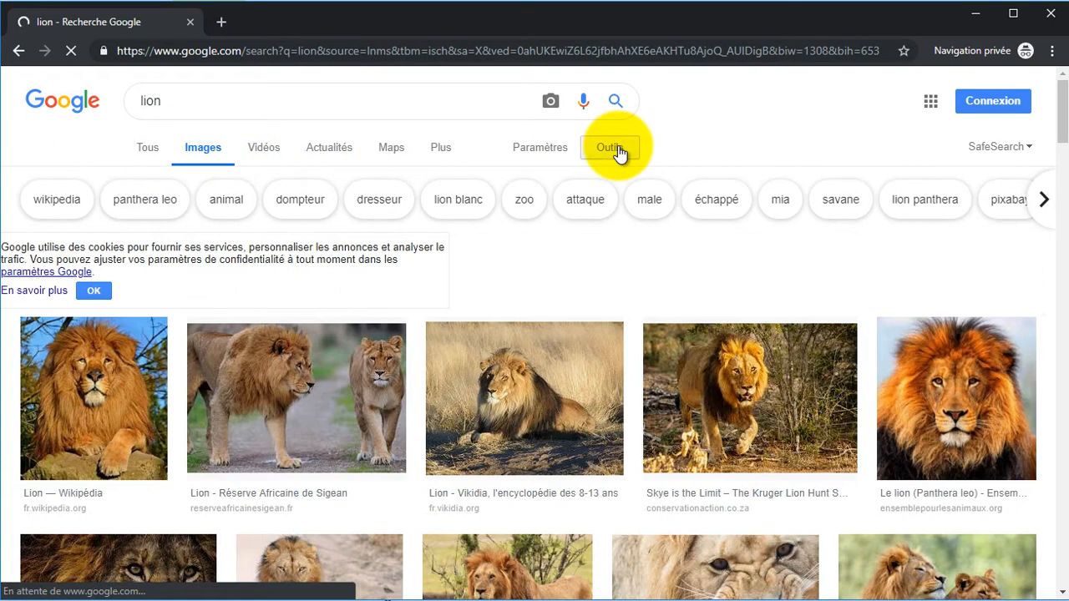
{"action": "left_click", "coordinate": [617, 150]}
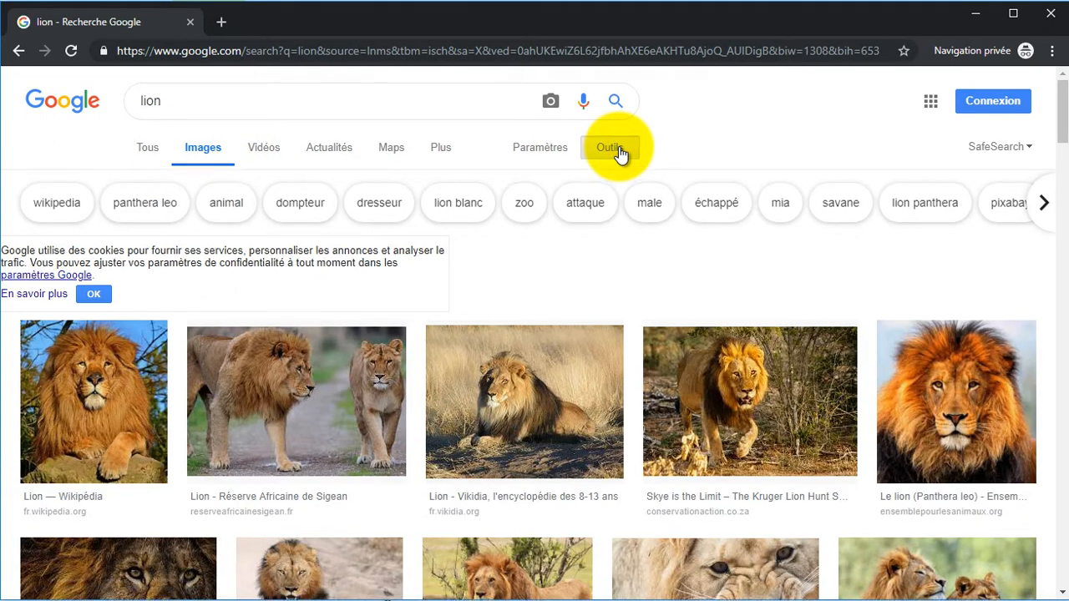
{"action": "left_click", "coordinate": [160, 179]}
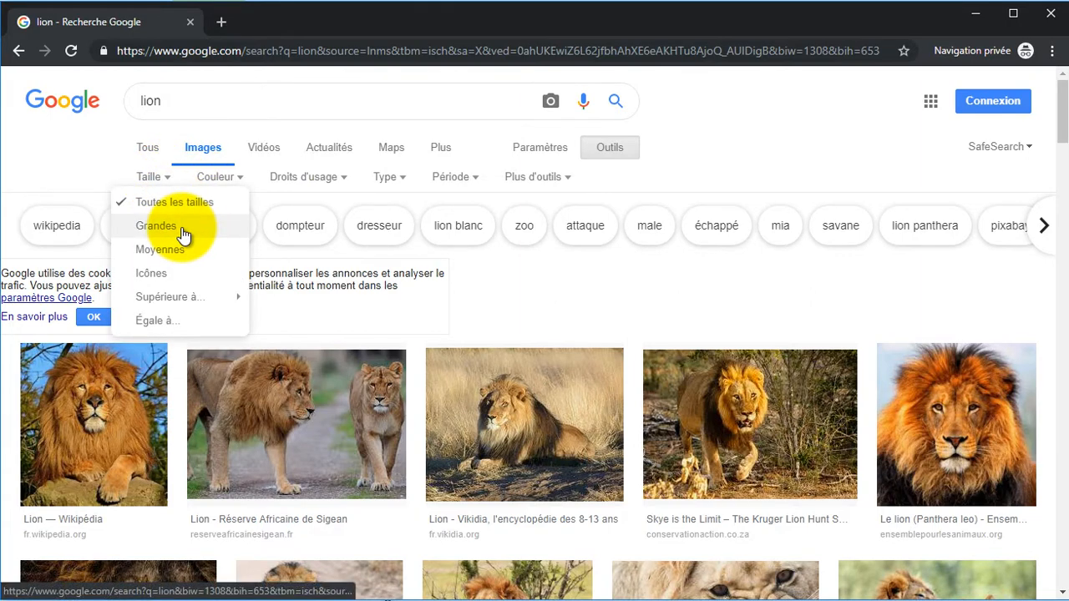
{"action": "left_click", "coordinate": [156, 227]}
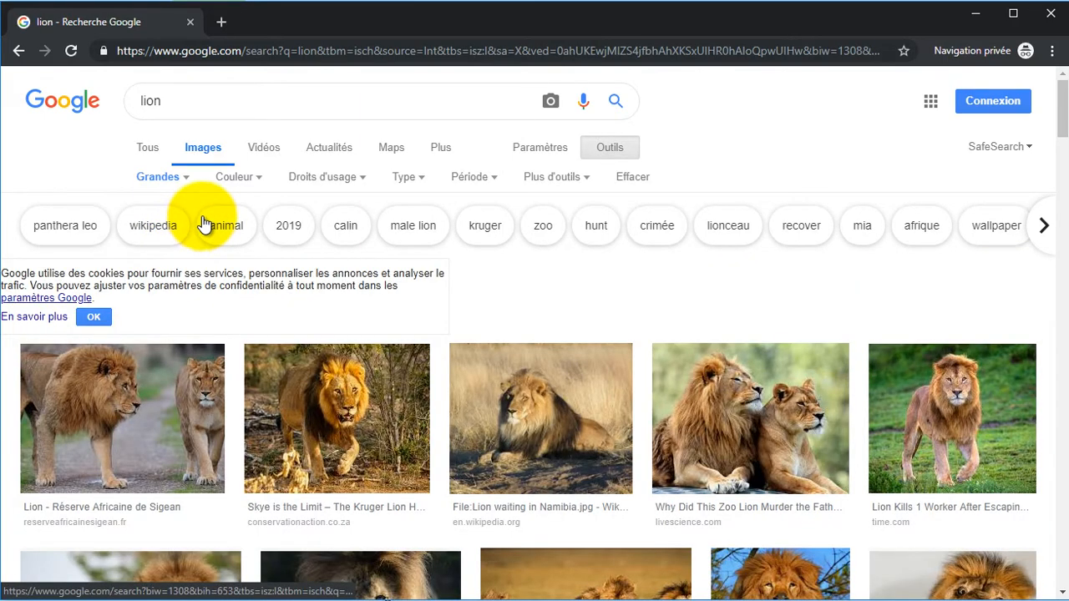
{"action": "left_click", "coordinate": [250, 179]}
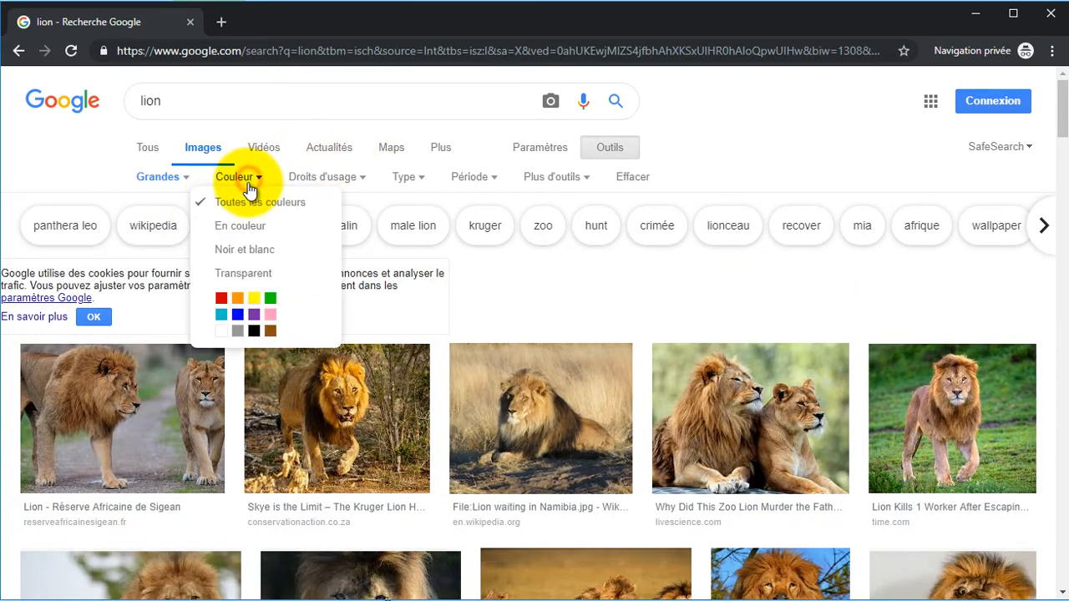
{"action": "left_click", "coordinate": [242, 280]}
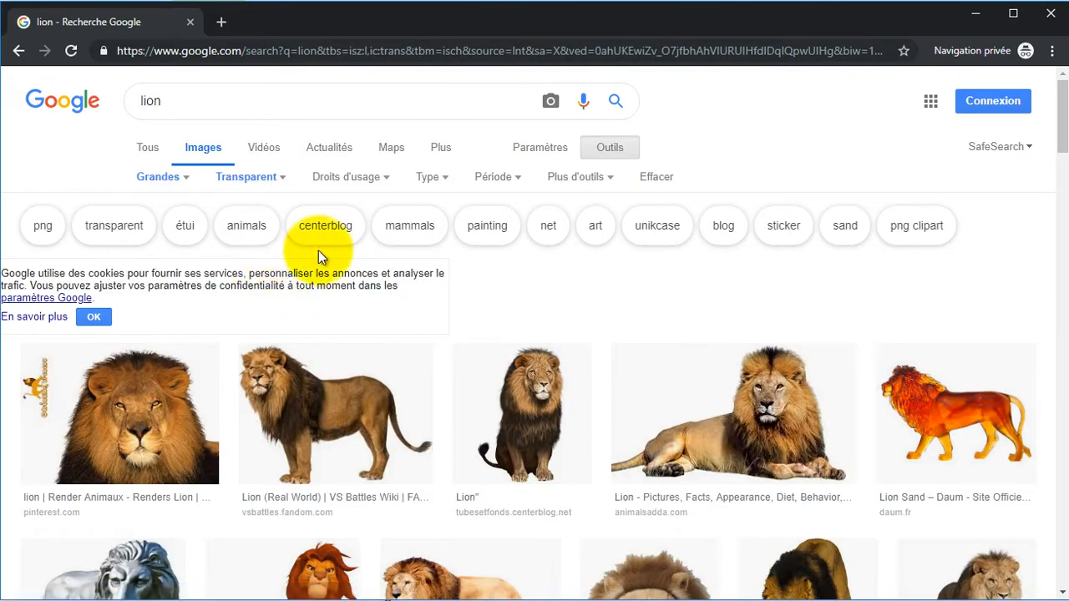
Save the standing lion image from VS Battles Wiki as the PNG file Liontransparent in the GIMP folder.
{"action": "left_click", "coordinate": [309, 404]}
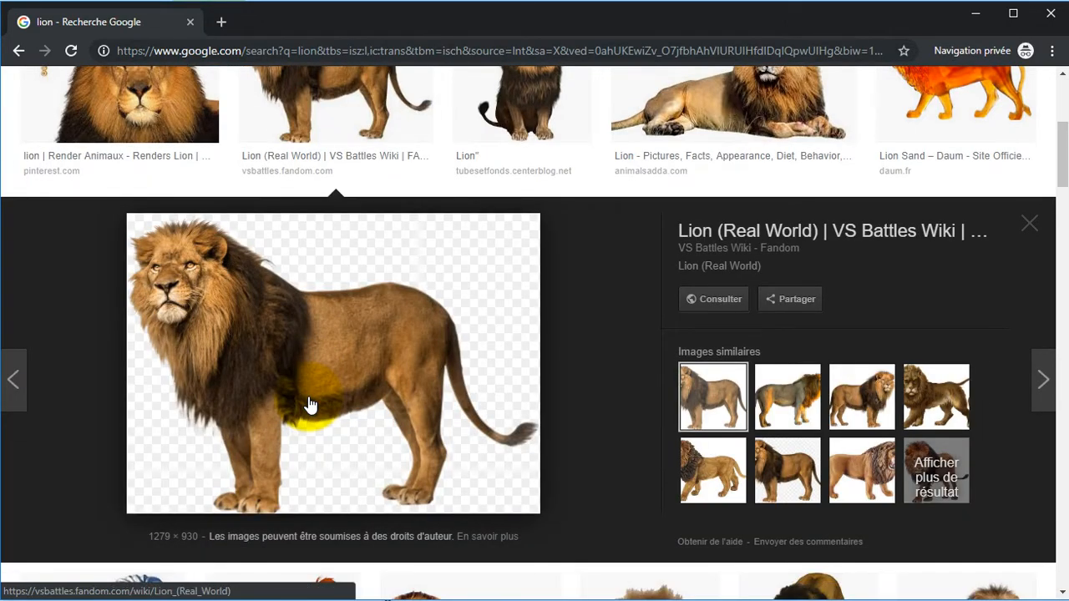
{"action": "right_click", "coordinate": [304, 363]}
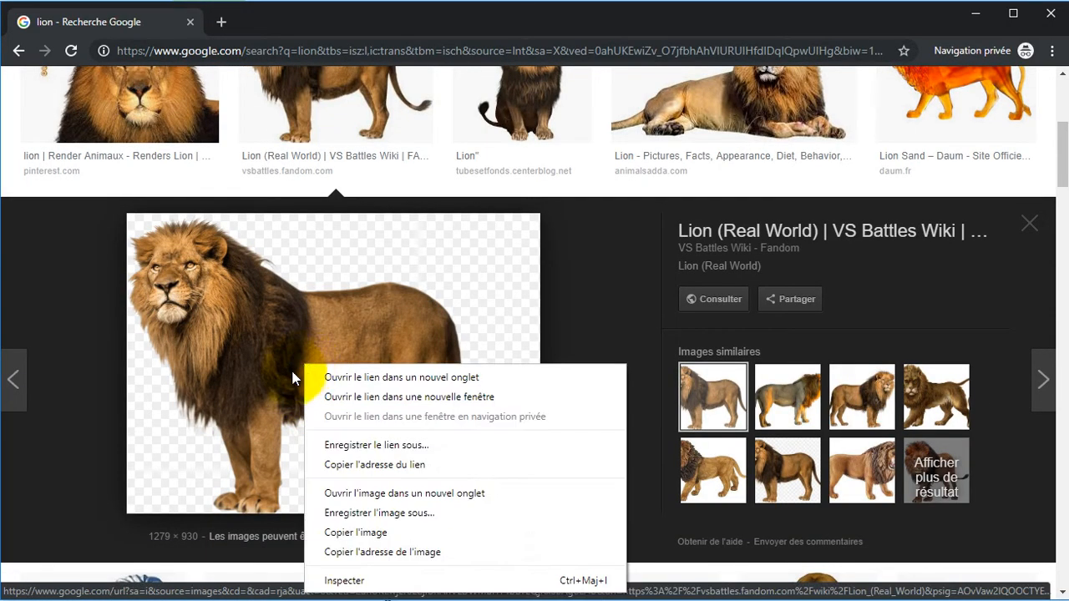
{"action": "left_click", "coordinate": [375, 513]}
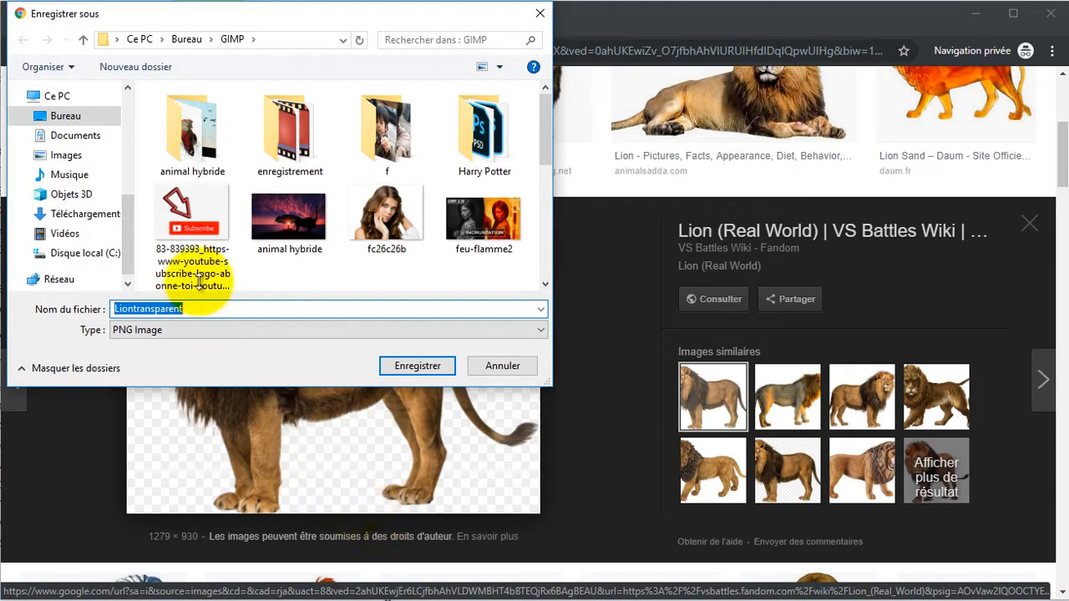
{"action": "left_click", "coordinate": [409, 370]}
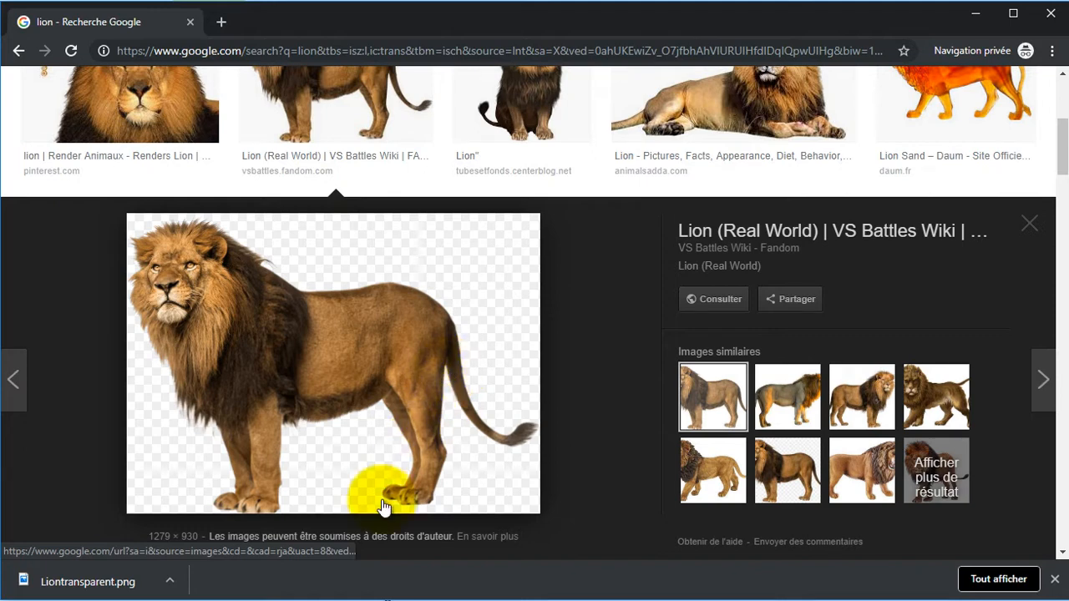
From the animal hybride folder, open the lion image in GIMP and add the autruche image as a layer above it.
{"action": "mouse_move", "coordinate": [269, 600]}
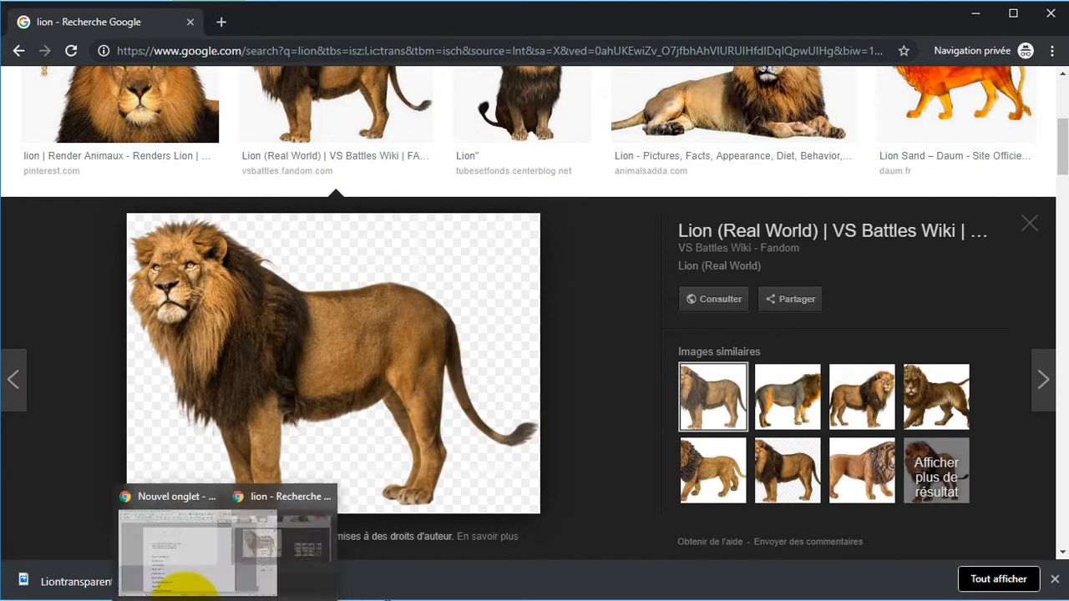
{"action": "mouse_move", "coordinate": [84, 598]}
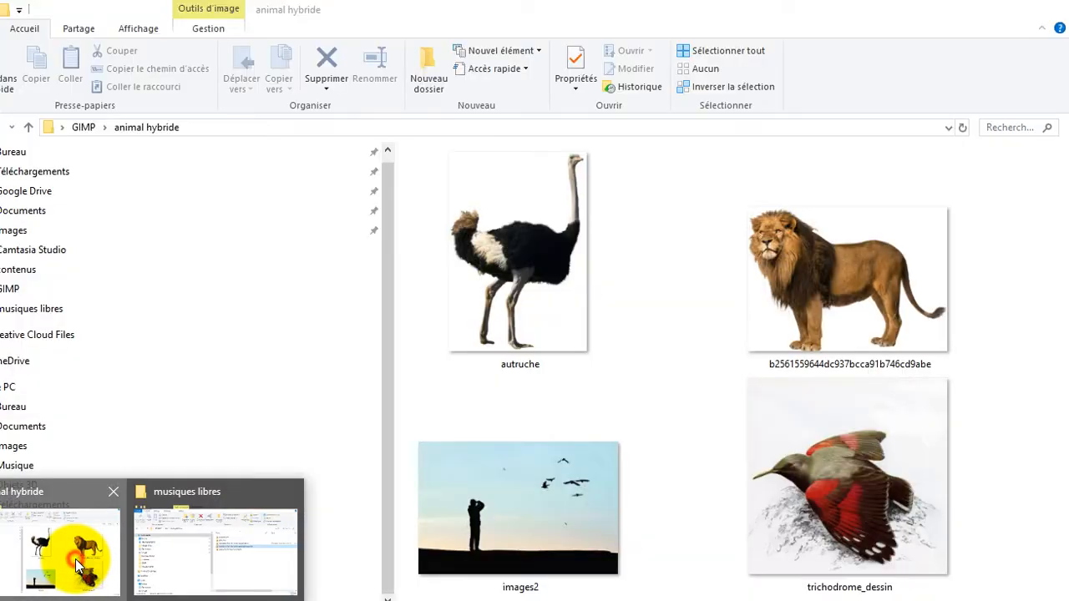
{"action": "left_click", "coordinate": [77, 575]}
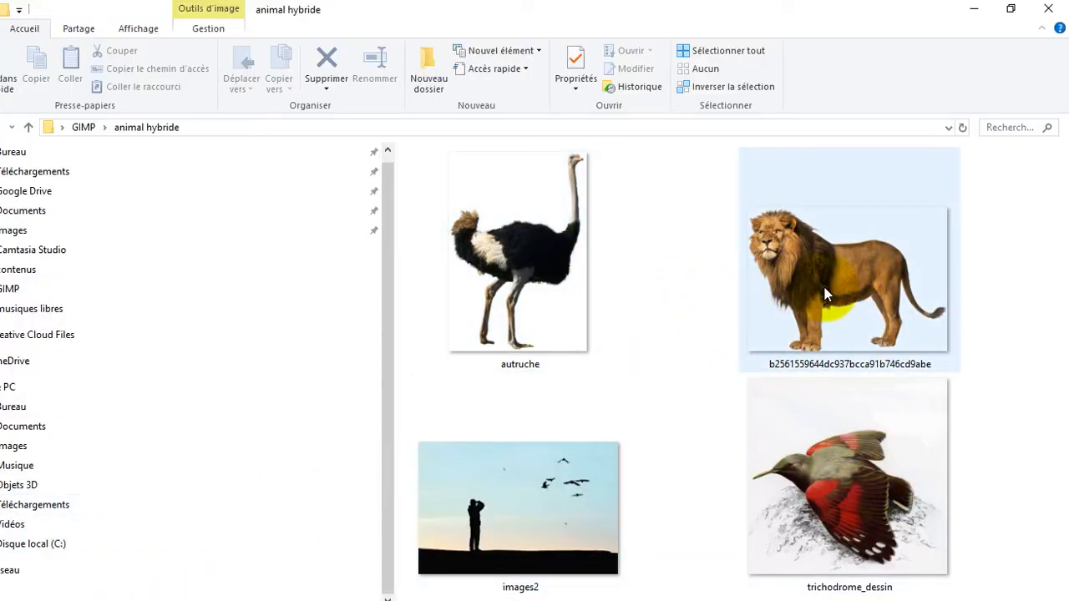
{"action": "mouse_move", "coordinate": [825, 294]}
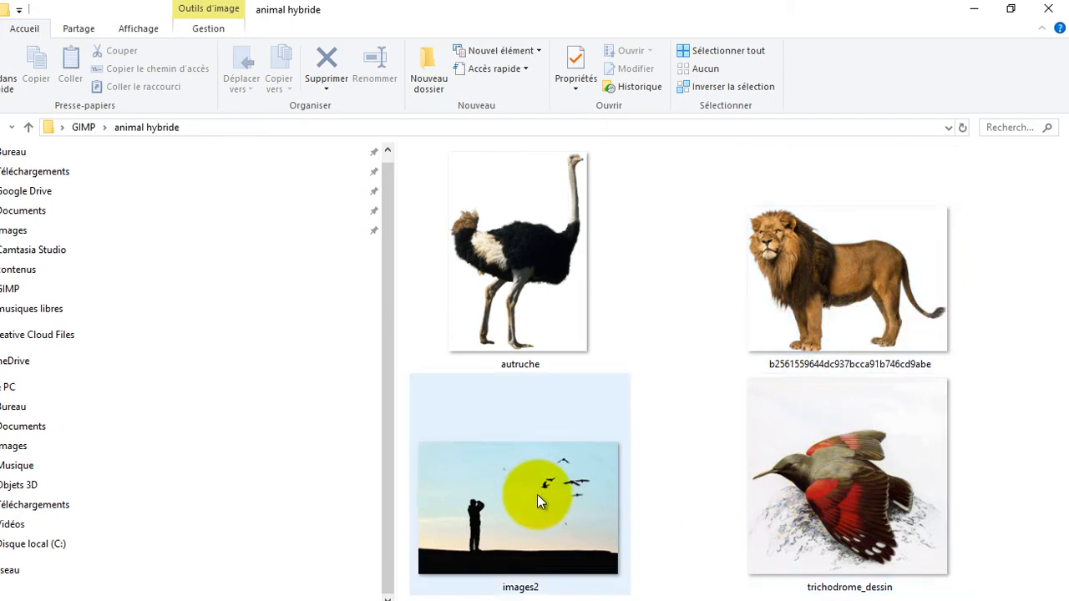
{"action": "left_click", "coordinate": [811, 267]}
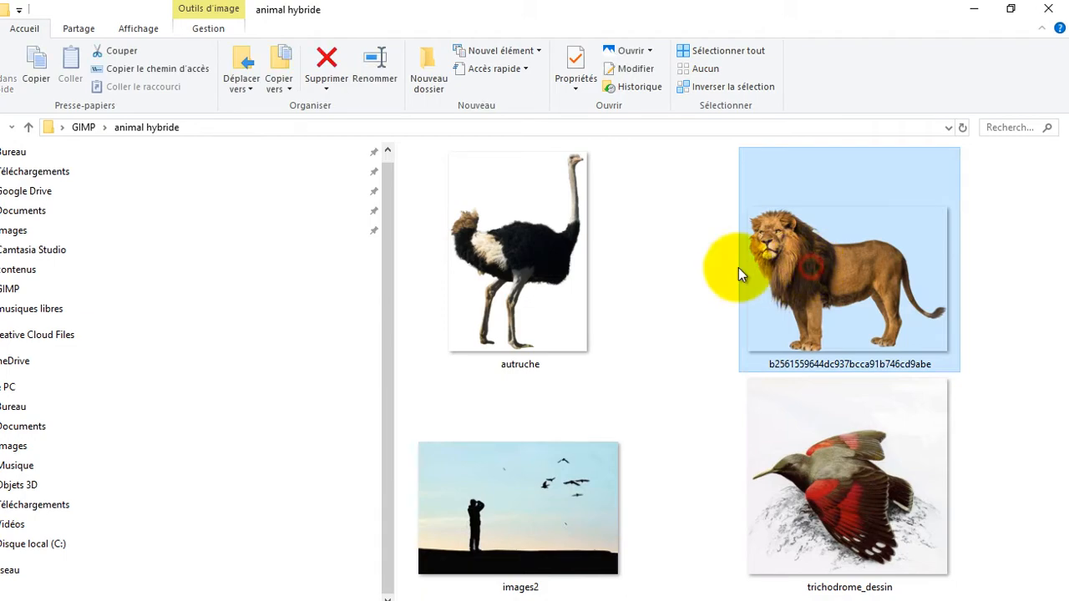
{"action": "left_click_drag", "start_coordinate": [738, 267], "coordinate": [310, 456]}
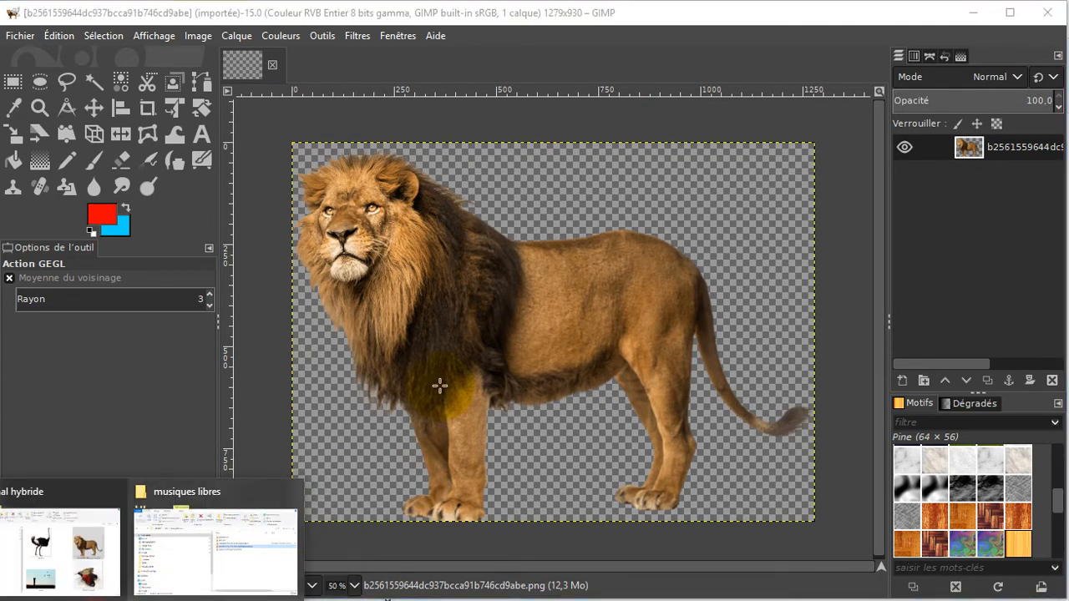
{"action": "left_click", "coordinate": [92, 531]}
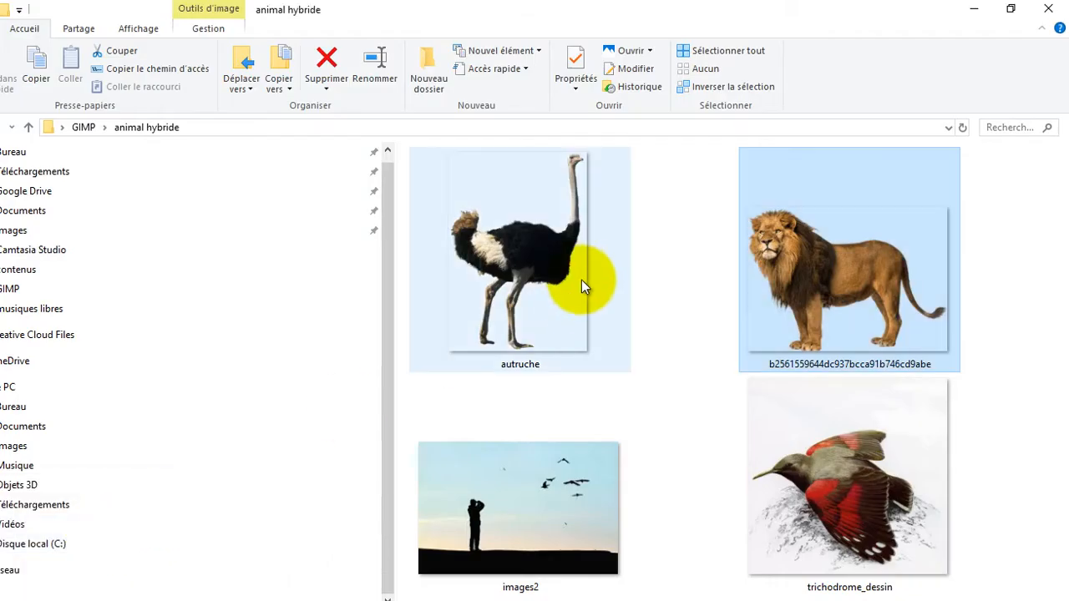
{"action": "left_click_drag", "start_coordinate": [543, 247], "coordinate": [495, 311]}
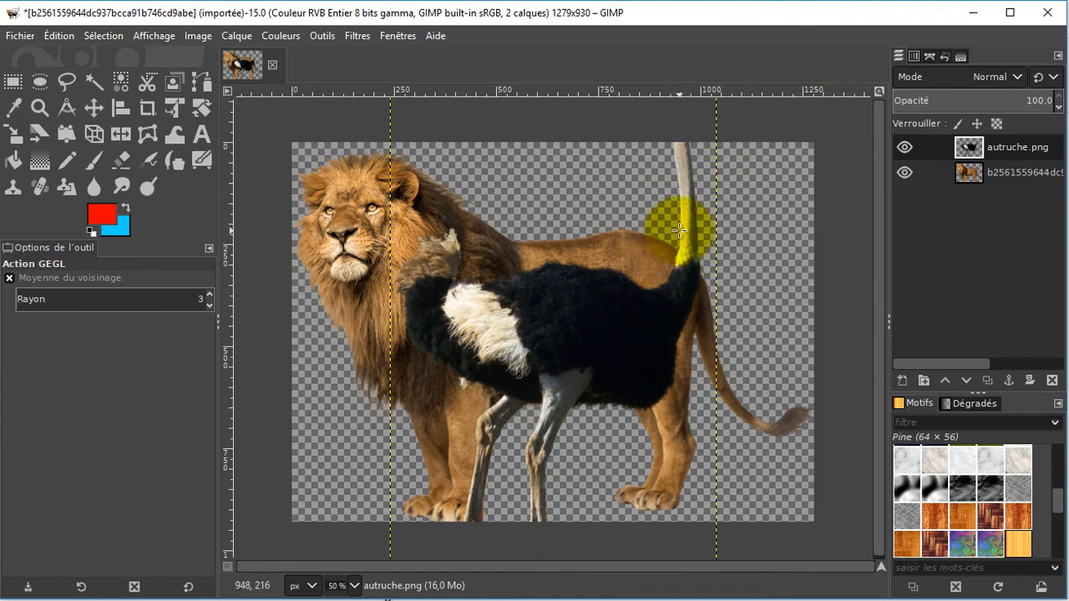
Increase the canvas height to 1492 px while keeping the width at 1279 px.
{"action": "scroll", "coordinate": [679, 230], "scroll_direction": "down", "scroll_amount": 1}
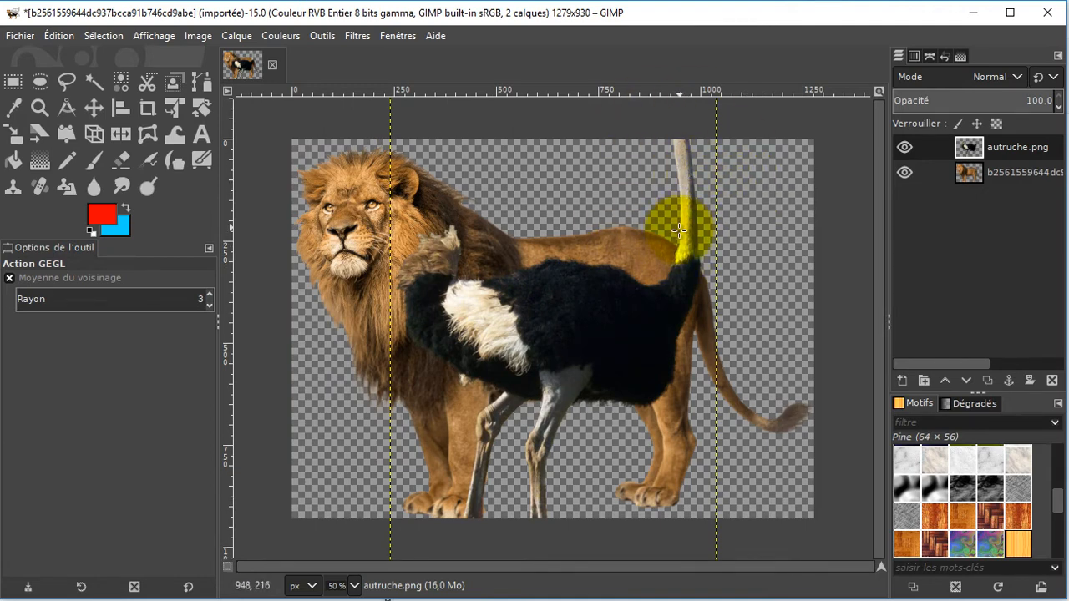
{"action": "scroll", "coordinate": [679, 231], "scroll_direction": "down", "scroll_amount": 3}
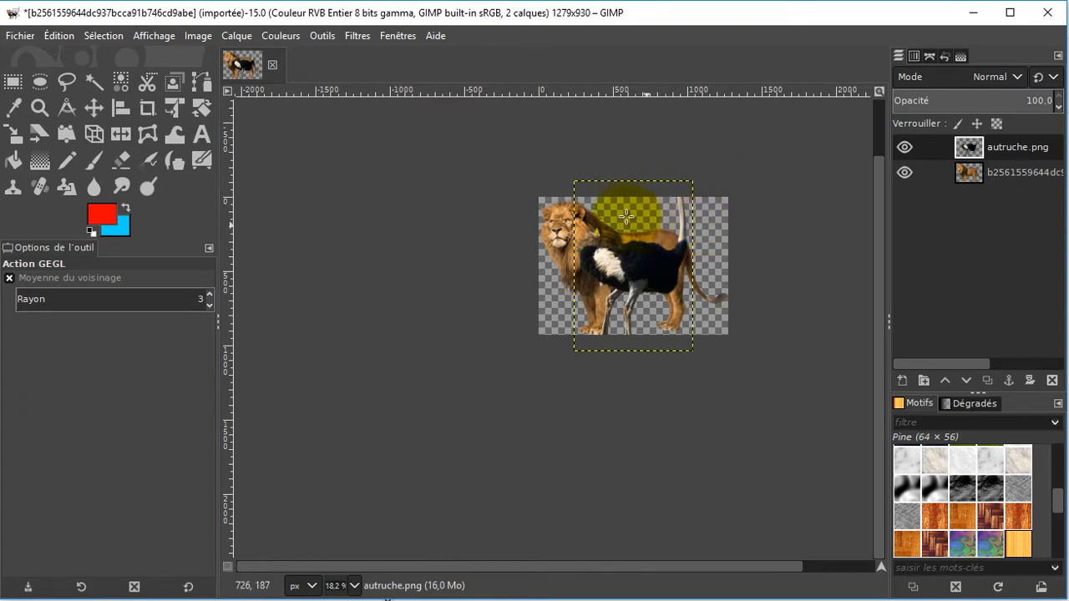
{"action": "left_click", "coordinate": [201, 38]}
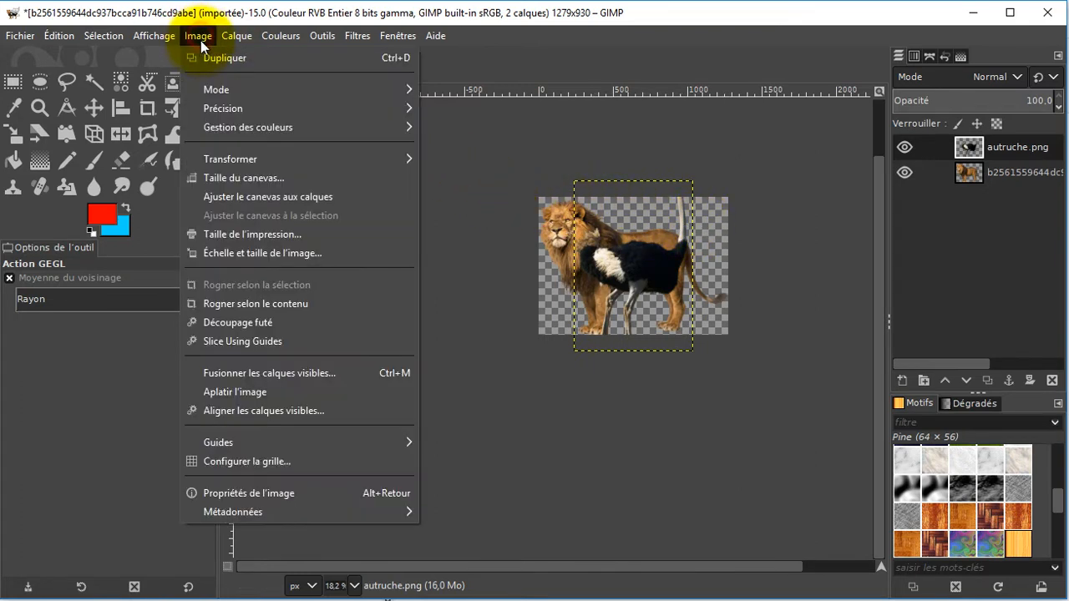
{"action": "left_click", "coordinate": [254, 179]}
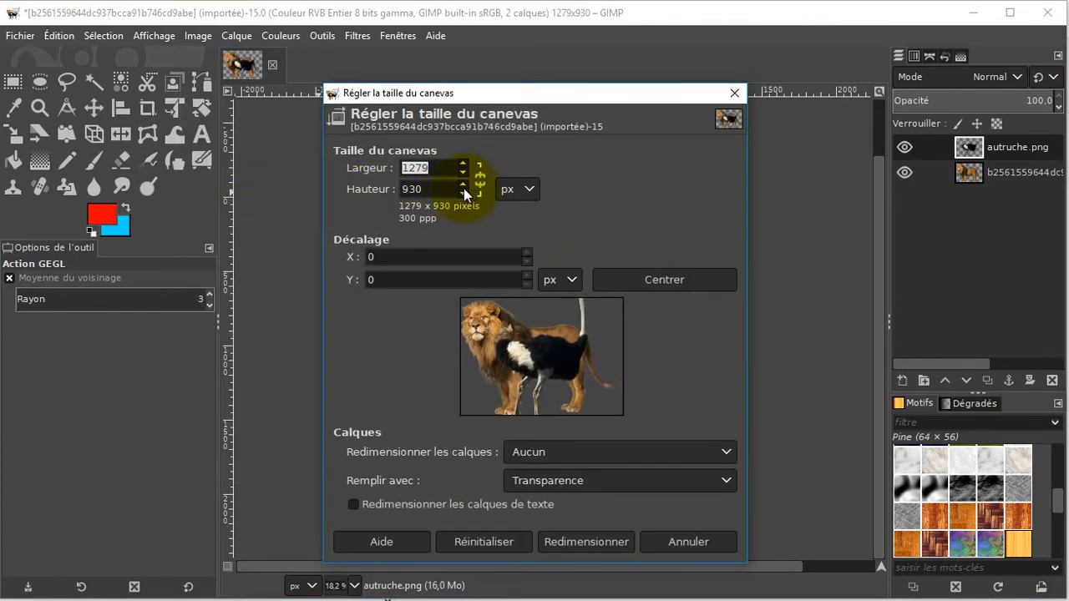
{"action": "left_click_drag", "start_coordinate": [463, 186], "coordinate": [463, 187]}
{"action": "left_click", "coordinate": [597, 588]}
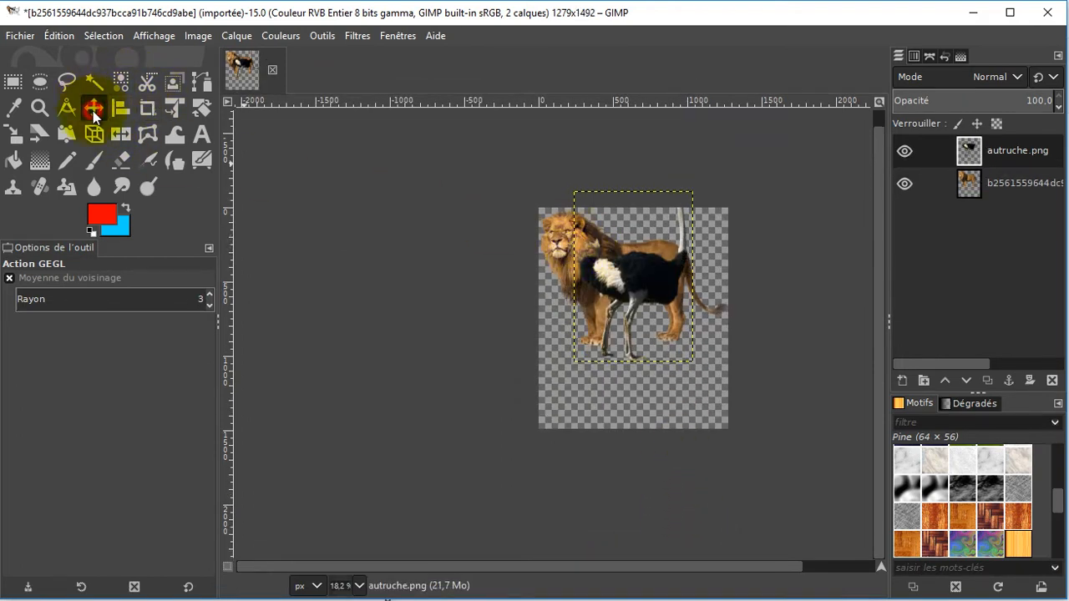
Move the ostrich layer and the lion layer down so both animals stand on the enlarged canvas.
{"action": "left_click", "coordinate": [94, 111]}
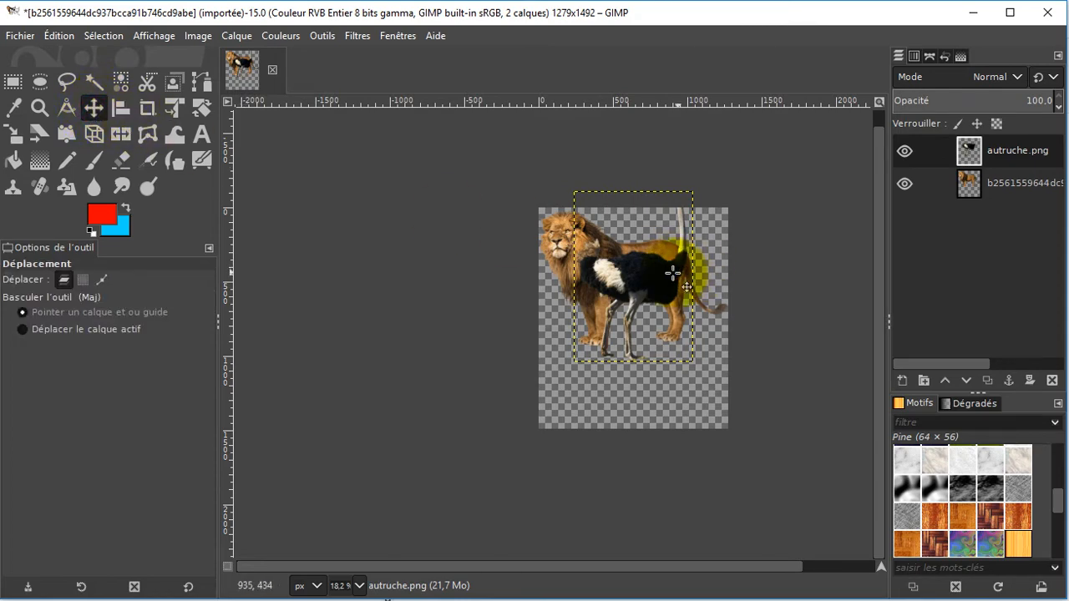
{"action": "left_click_drag", "start_coordinate": [662, 274], "coordinate": [653, 373]}
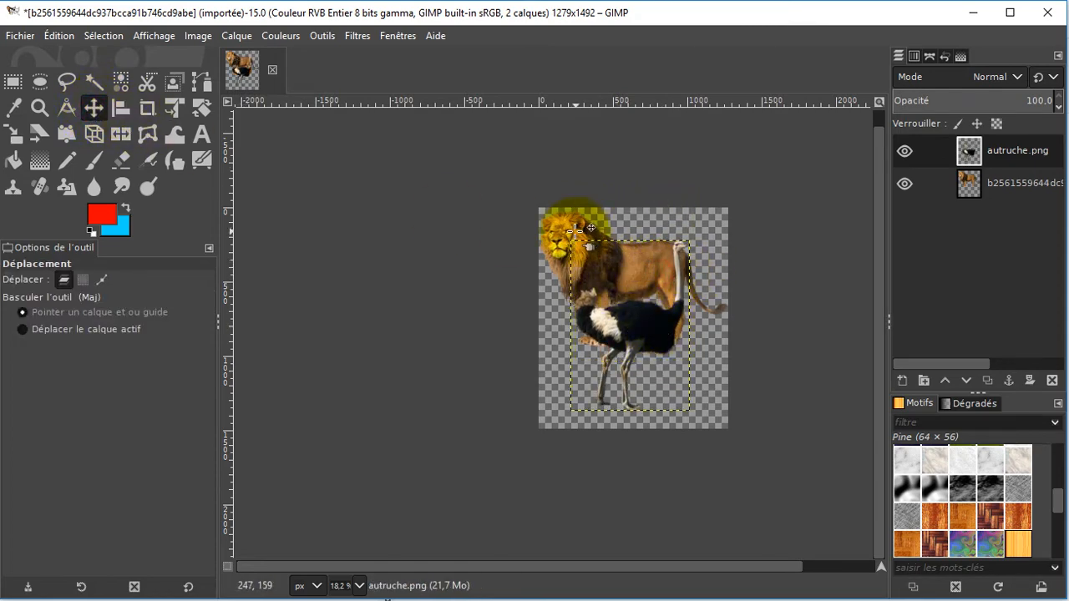
{"action": "left_click_drag", "start_coordinate": [574, 237], "coordinate": [580, 288]}
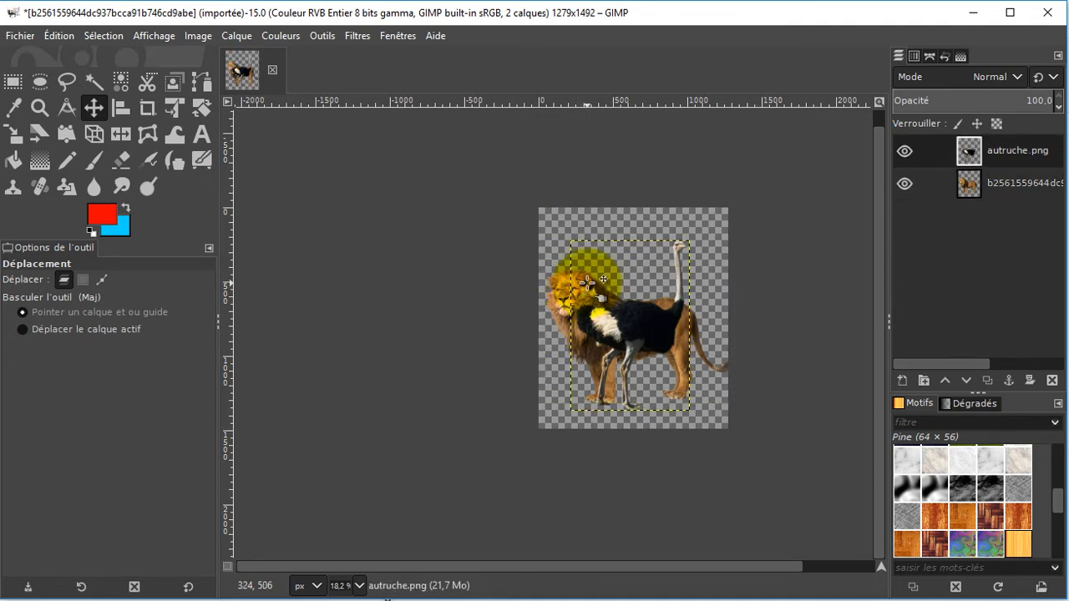
Flip the ostrich layer horizontally and move it so its neck and chest cover the front of the lion.
{"action": "scroll", "coordinate": [601, 317], "scroll_direction": "up", "scroll_amount": 3}
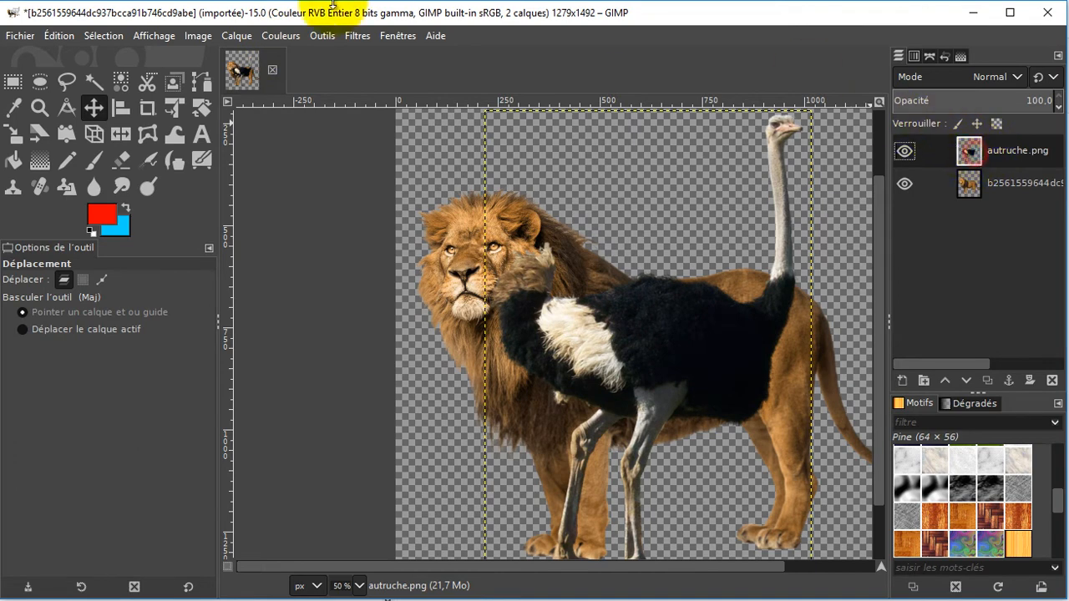
{"action": "left_click", "coordinate": [236, 36]}
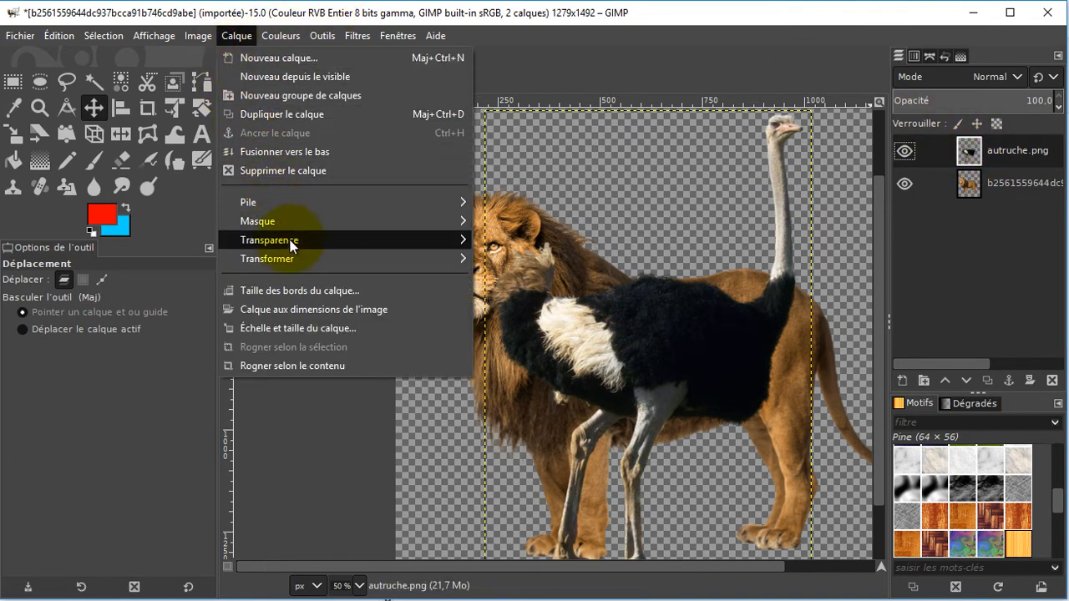
{"action": "mouse_move", "coordinate": [293, 260]}
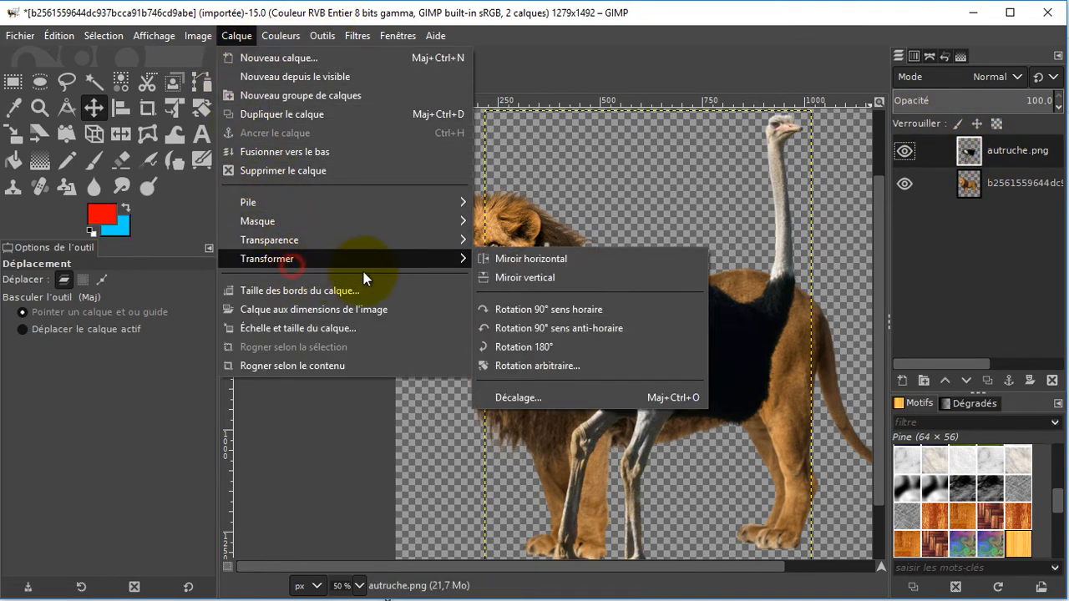
{"action": "left_click", "coordinate": [547, 260]}
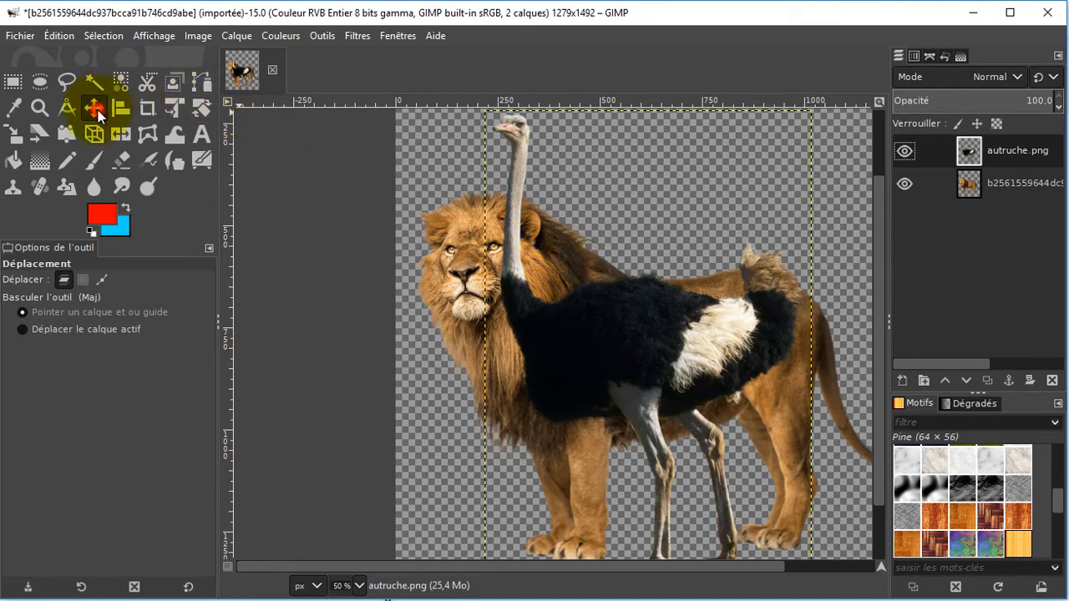
{"action": "left_click_drag", "start_coordinate": [664, 345], "coordinate": [606, 330]}
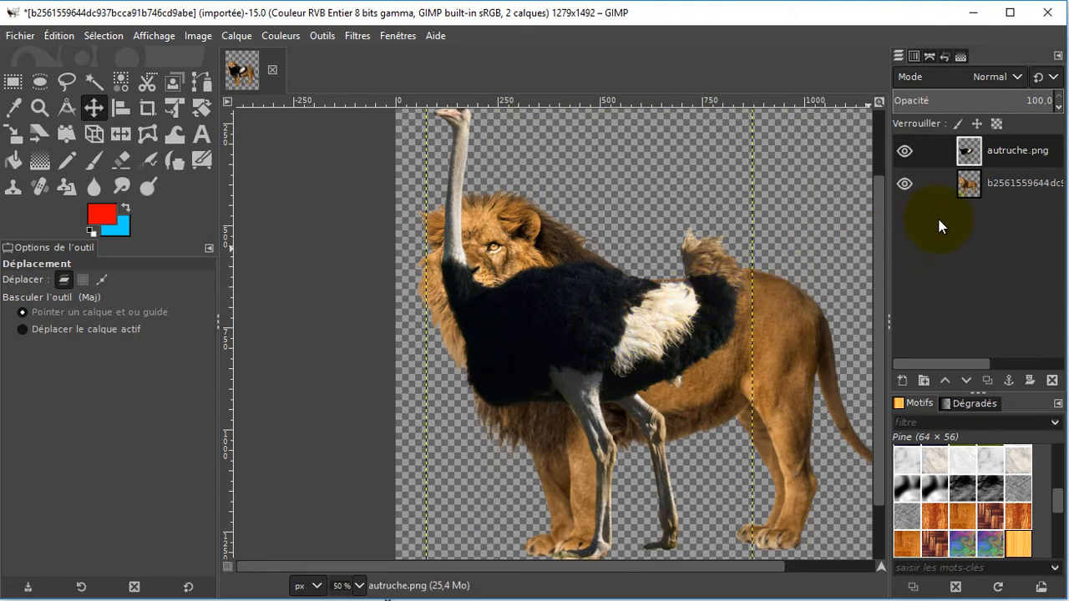
On the lion layer, erase the head and upper mane around the ostrich's neck with a size 284 Hardness 025 eraser.
{"action": "left_click", "coordinate": [974, 183]}
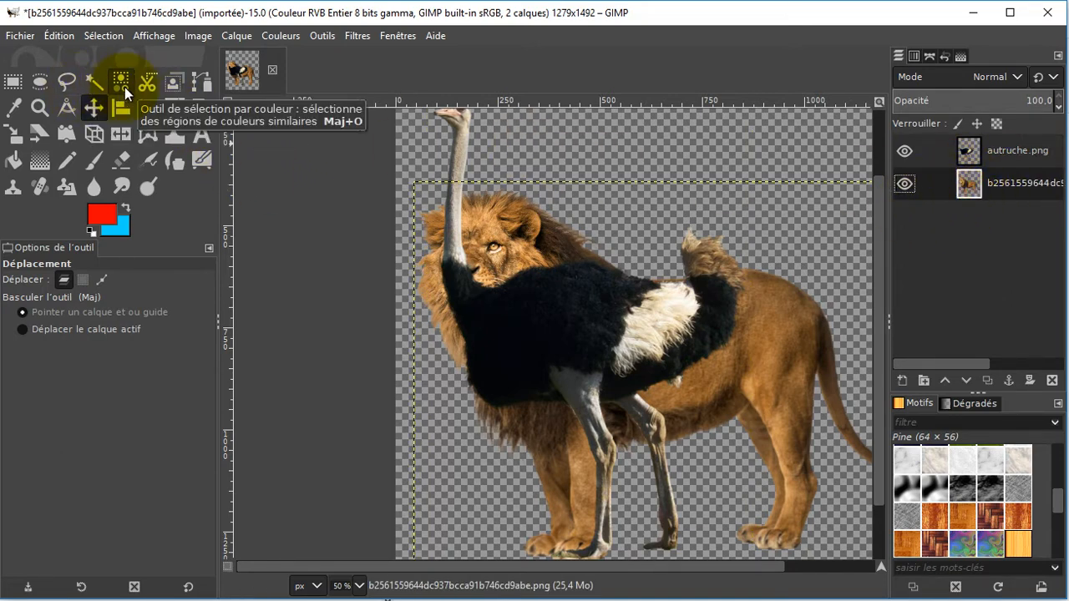
{"action": "left_click", "coordinate": [124, 164]}
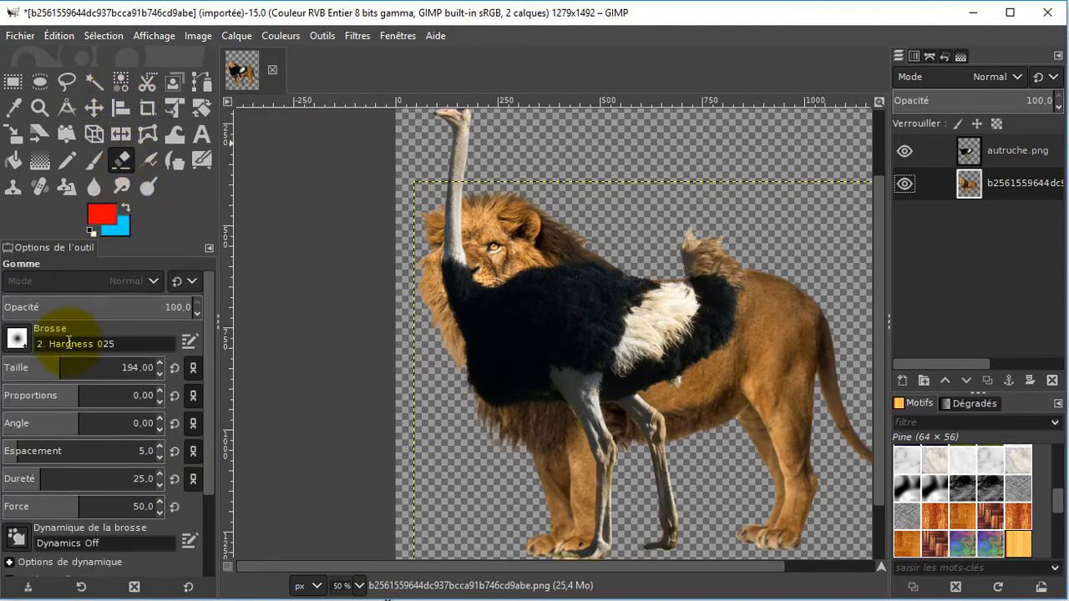
{"action": "left_click_drag", "start_coordinate": [59, 370], "coordinate": [61, 369]}
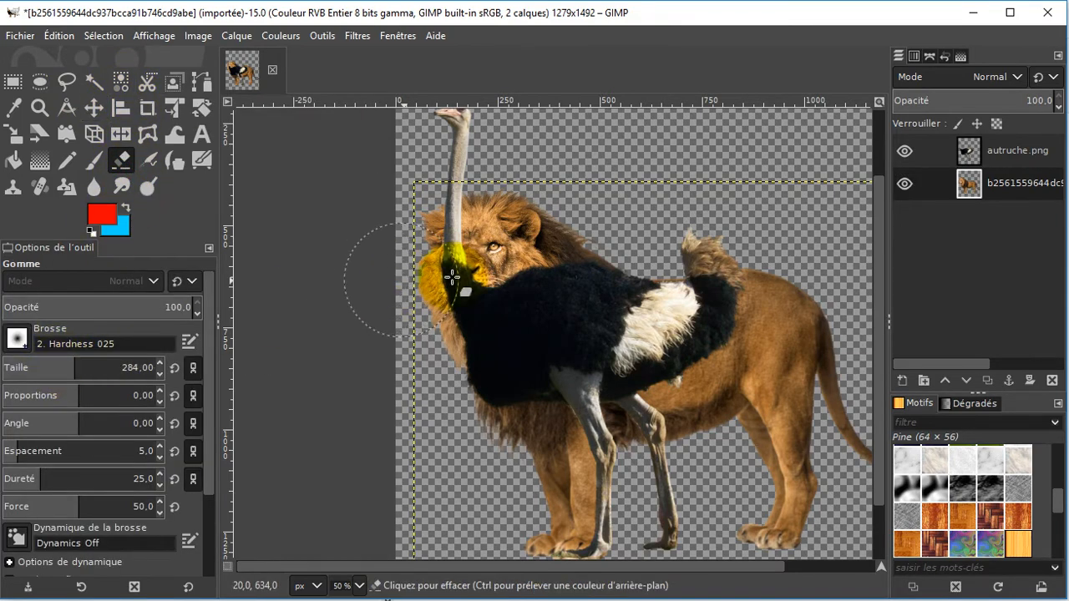
{"action": "mouse_move", "coordinate": [456, 274]}
{"action": "left_mouse_down"}
{"action": "mouse_move", "coordinate": [449, 308]}
{"action": "mouse_move", "coordinate": [444, 262]}
{"action": "mouse_move", "coordinate": [460, 238]}
{"action": "mouse_move", "coordinate": [516, 227]}
{"action": "mouse_move", "coordinate": [525, 271]}
{"action": "mouse_move", "coordinate": [550, 241]}
{"action": "mouse_move", "coordinate": [549, 262]}
{"action": "mouse_move", "coordinate": [573, 244]}
{"action": "mouse_move", "coordinate": [572, 258]}
{"action": "mouse_move", "coordinate": [570, 269]}
{"action": "mouse_move", "coordinate": [527, 280]}
{"action": "mouse_move", "coordinate": [465, 249]}
{"action": "mouse_move", "coordinate": [468, 195]}
{"action": "mouse_move", "coordinate": [528, 191]}
{"action": "mouse_move", "coordinate": [533, 212]}
{"action": "mouse_move", "coordinate": [432, 278]}
{"action": "mouse_move", "coordinate": [414, 359]}
{"action": "mouse_move", "coordinate": [450, 320]}
{"action": "mouse_move", "coordinate": [426, 354]}
{"action": "mouse_move", "coordinate": [495, 291]}
{"action": "mouse_move", "coordinate": [589, 238]}
{"action": "mouse_move", "coordinate": [621, 204]}
{"action": "mouse_move", "coordinate": [623, 179]}
{"action": "mouse_move", "coordinate": [700, 127]}
{"action": "left_mouse_up"}
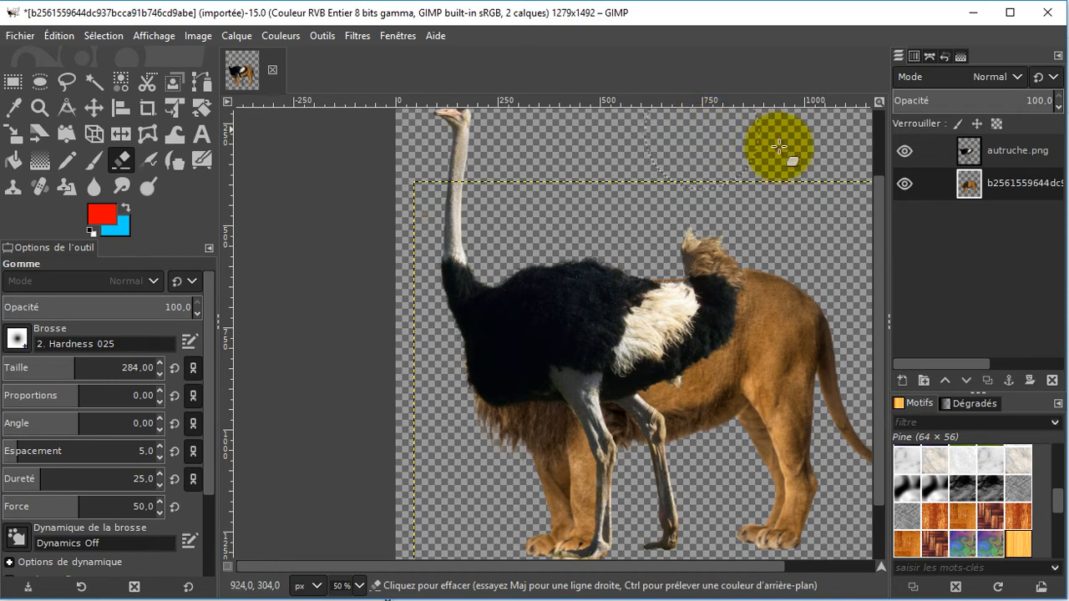
On the ostrich layer, erase most of both ostrich legs with the size 284 Hardness 025 eraser.
{"action": "left_click", "coordinate": [971, 155]}
{"action": "scroll", "coordinate": [692, 381], "scroll_direction": "down", "scroll_amount": 2}
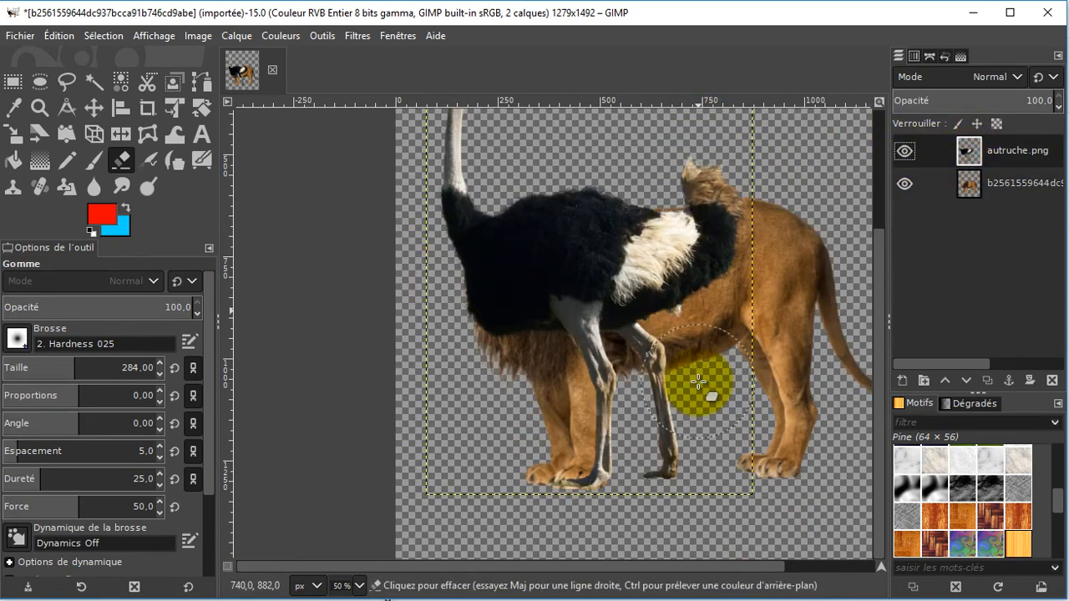
{"action": "mouse_move", "coordinate": [671, 432]}
{"action": "left_mouse_down"}
{"action": "mouse_move", "coordinate": [610, 396]}
{"action": "mouse_move", "coordinate": [606, 481]}
{"action": "mouse_move", "coordinate": [659, 460]}
{"action": "mouse_move", "coordinate": [682, 416]}
{"action": "mouse_move", "coordinate": [680, 386]}
{"action": "mouse_move", "coordinate": [702, 380]}
{"action": "mouse_move", "coordinate": [641, 401]}
{"action": "mouse_move", "coordinate": [678, 396]}
{"action": "left_mouse_up"}
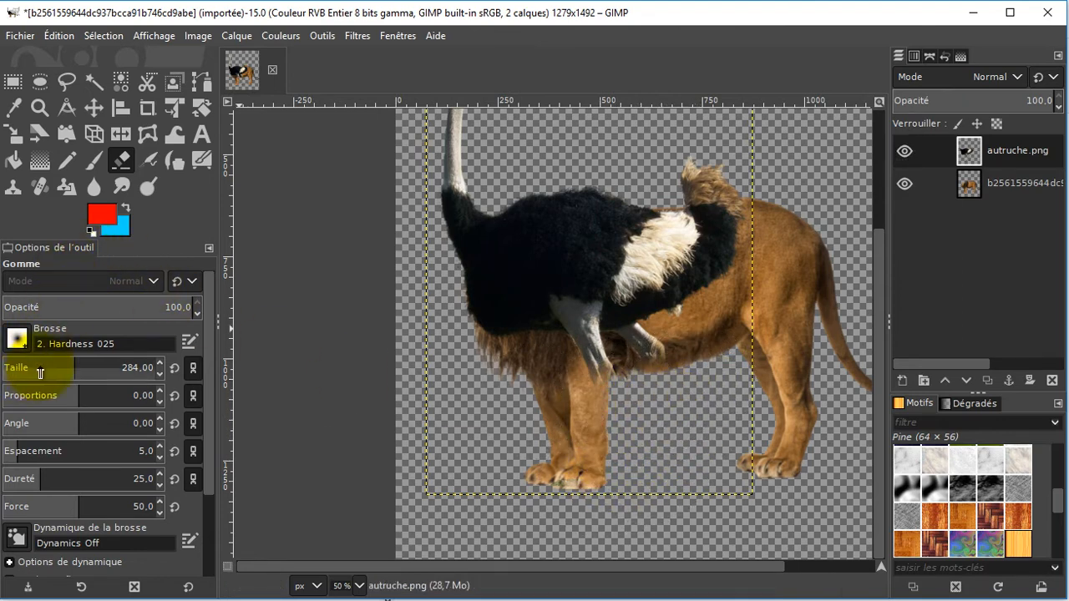
Set the eraser size to 62 and erase the ostrich's leg stumps and the black plumage behind and below its white feathers.
{"action": "left_click_drag", "start_coordinate": [41, 373], "coordinate": [28, 367]}
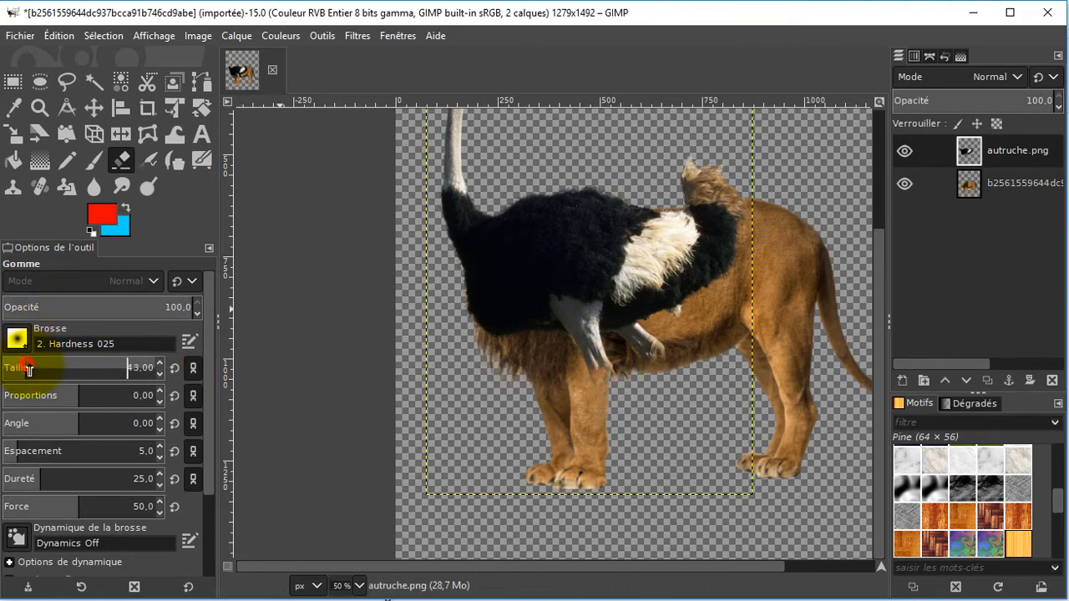
{"action": "left_click_drag", "start_coordinate": [29, 365], "coordinate": [42, 369]}
{"action": "mouse_move", "coordinate": [595, 377]}
{"action": "left_mouse_down"}
{"action": "mouse_move", "coordinate": [667, 356]}
{"action": "mouse_move", "coordinate": [591, 373]}
{"action": "mouse_move", "coordinate": [668, 345]}
{"action": "mouse_move", "coordinate": [592, 353]}
{"action": "mouse_move", "coordinate": [684, 328]}
{"action": "mouse_move", "coordinate": [738, 232]}
{"action": "mouse_move", "coordinate": [680, 188]}
{"action": "mouse_move", "coordinate": [721, 175]}
{"action": "mouse_move", "coordinate": [666, 173]}
{"action": "mouse_move", "coordinate": [738, 178]}
{"action": "mouse_move", "coordinate": [692, 195]}
{"action": "mouse_move", "coordinate": [749, 190]}
{"action": "mouse_move", "coordinate": [692, 168]}
{"action": "mouse_move", "coordinate": [697, 156]}
{"action": "mouse_move", "coordinate": [693, 223]}
{"action": "mouse_move", "coordinate": [706, 261]}
{"action": "mouse_move", "coordinate": [700, 251]}
{"action": "mouse_move", "coordinate": [731, 241]}
{"action": "mouse_move", "coordinate": [692, 191]}
{"action": "mouse_move", "coordinate": [652, 274]}
{"action": "mouse_move", "coordinate": [685, 272]}
{"action": "mouse_move", "coordinate": [703, 227]}
{"action": "mouse_move", "coordinate": [611, 315]}
{"action": "left_mouse_up"}
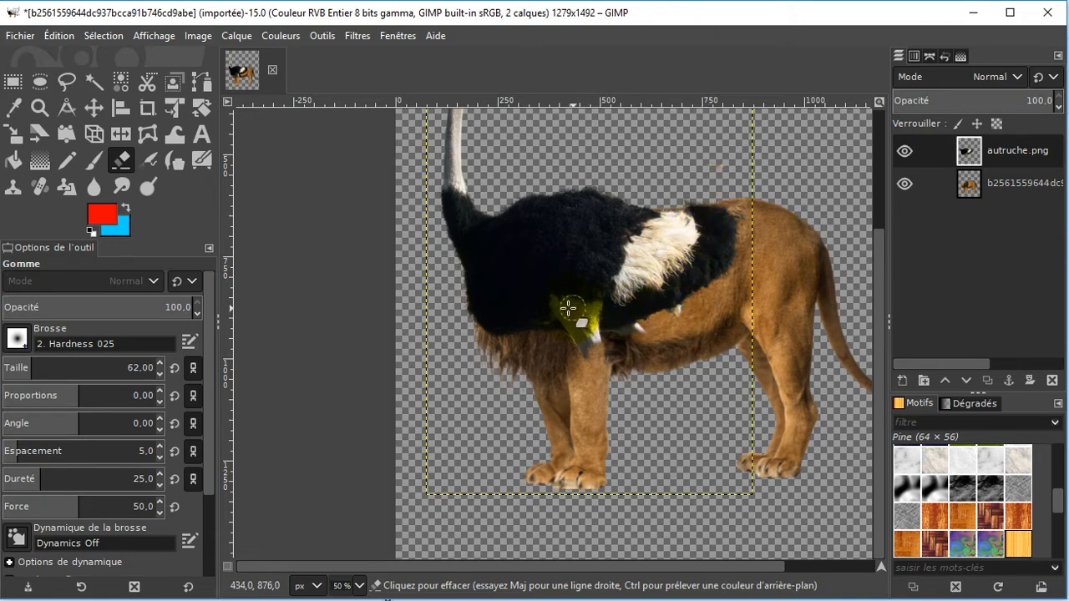
{"action": "mouse_move", "coordinate": [654, 318]}
{"action": "left_mouse_down"}
{"action": "mouse_move", "coordinate": [724, 237]}
{"action": "mouse_move", "coordinate": [696, 202]}
{"action": "mouse_move", "coordinate": [711, 229]}
{"action": "mouse_move", "coordinate": [697, 272]}
{"action": "mouse_move", "coordinate": [672, 301]}
{"action": "mouse_move", "coordinate": [628, 316]}
{"action": "left_mouse_up"}
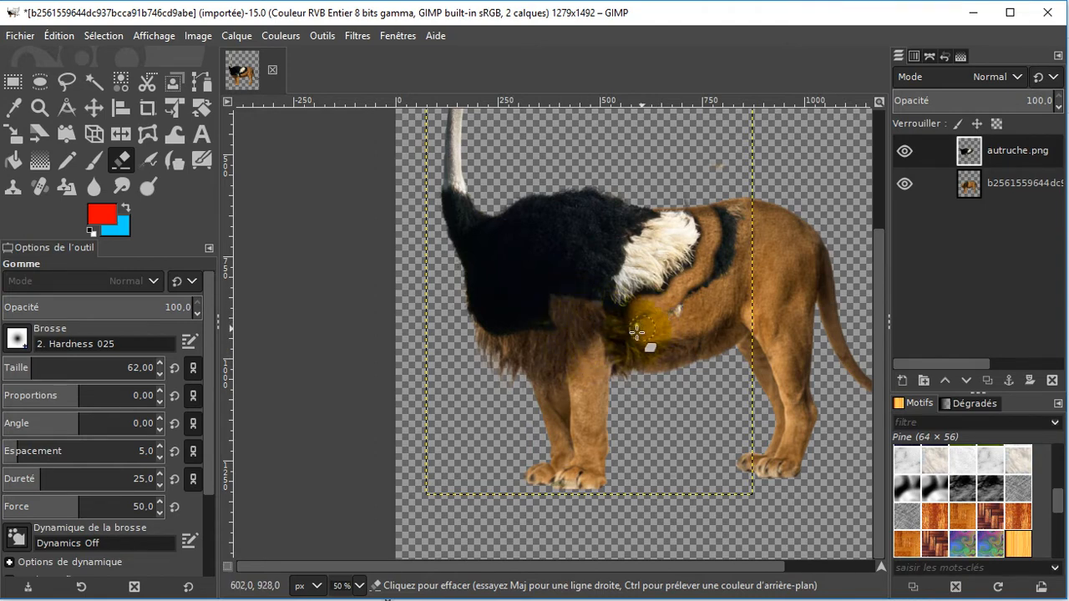
{"action": "mouse_move", "coordinate": [716, 278]}
{"action": "left_mouse_down"}
{"action": "mouse_move", "coordinate": [729, 242]}
{"action": "mouse_move", "coordinate": [718, 194]}
{"action": "mouse_move", "coordinate": [722, 234]}
{"action": "left_mouse_up"}
{"action": "mouse_move", "coordinate": [693, 289]}
{"action": "left_mouse_down"}
{"action": "mouse_move", "coordinate": [741, 235]}
{"action": "mouse_move", "coordinate": [741, 200]}
{"action": "mouse_move", "coordinate": [761, 203]}
{"action": "mouse_move", "coordinate": [694, 254]}
{"action": "left_mouse_up"}
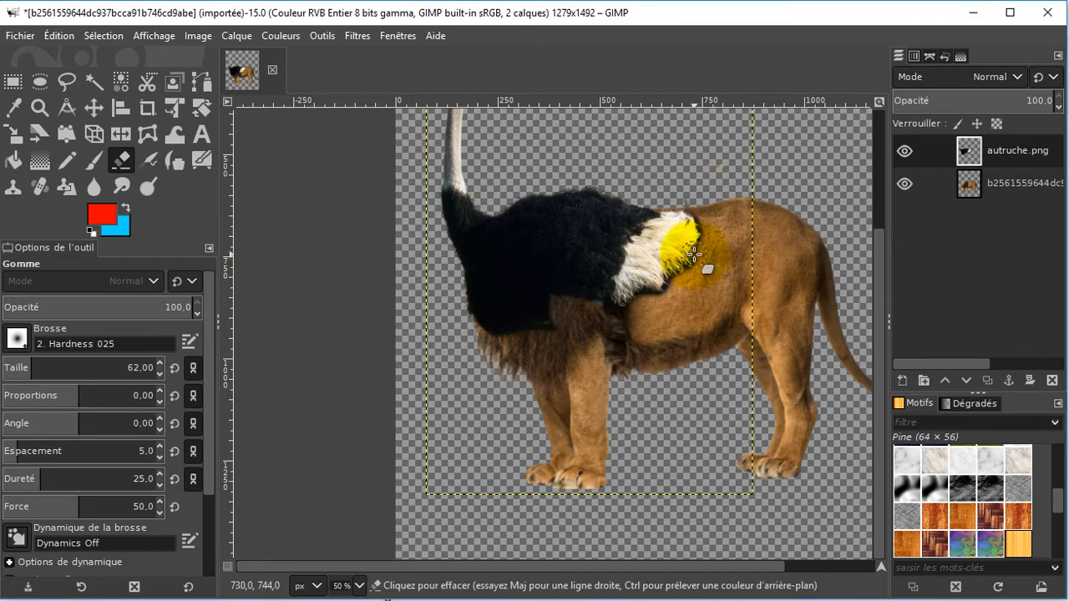
Fuzzy-select the black fringe along the rear edge of the white feathers with a threshold of 9.3 and delete it.
{"action": "scroll", "coordinate": [702, 244], "scroll_direction": "up", "scroll_amount": 2, "text": "ctrl"}
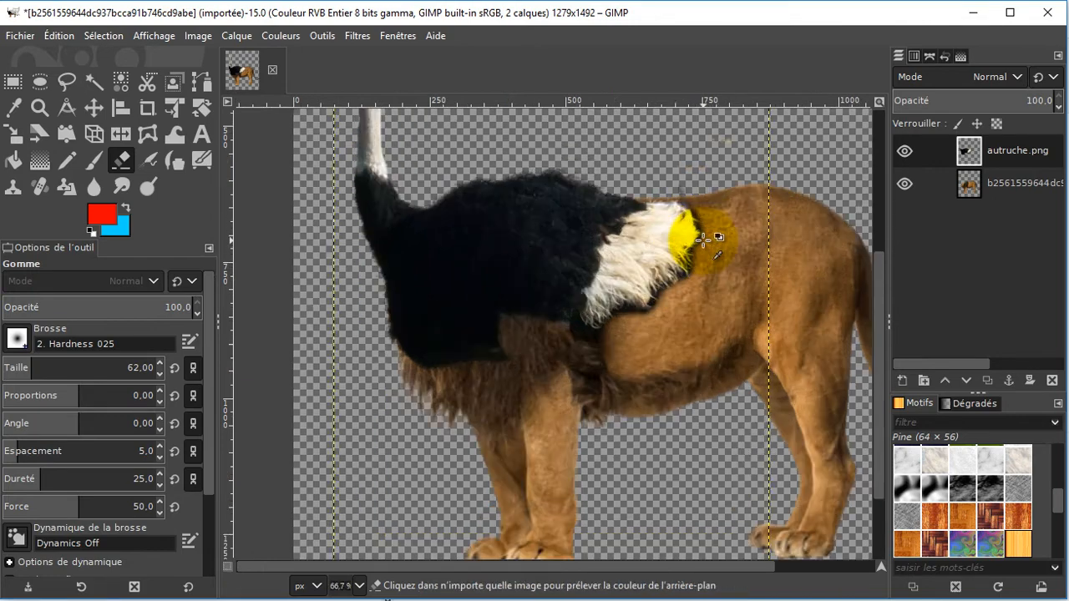
{"action": "scroll", "coordinate": [704, 241], "scroll_direction": "up", "scroll_amount": 2, "text": "ctrl"}
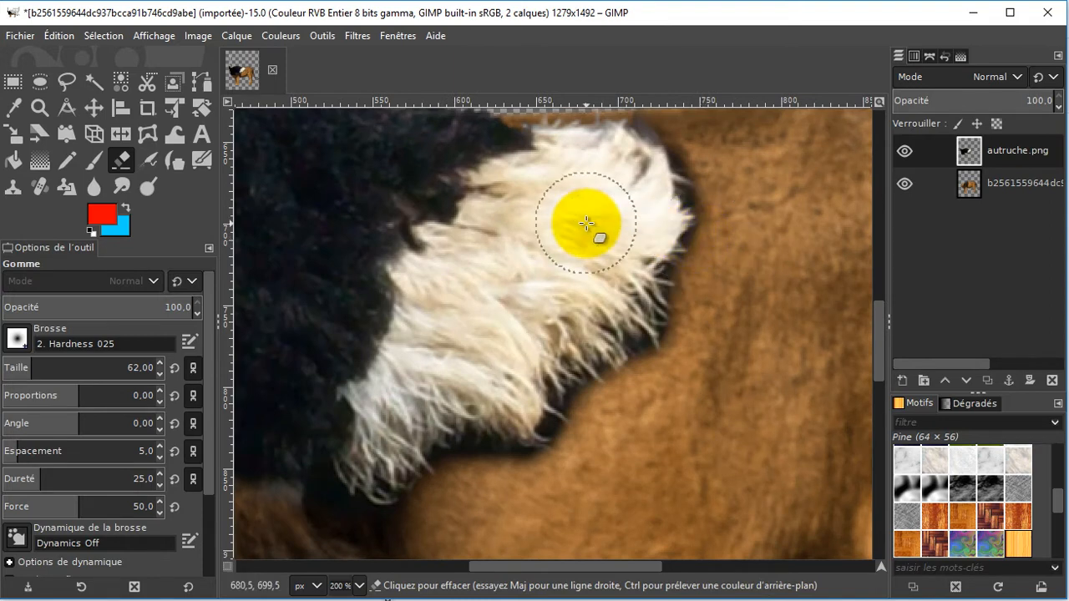
{"action": "left_click", "coordinate": [172, 81]}
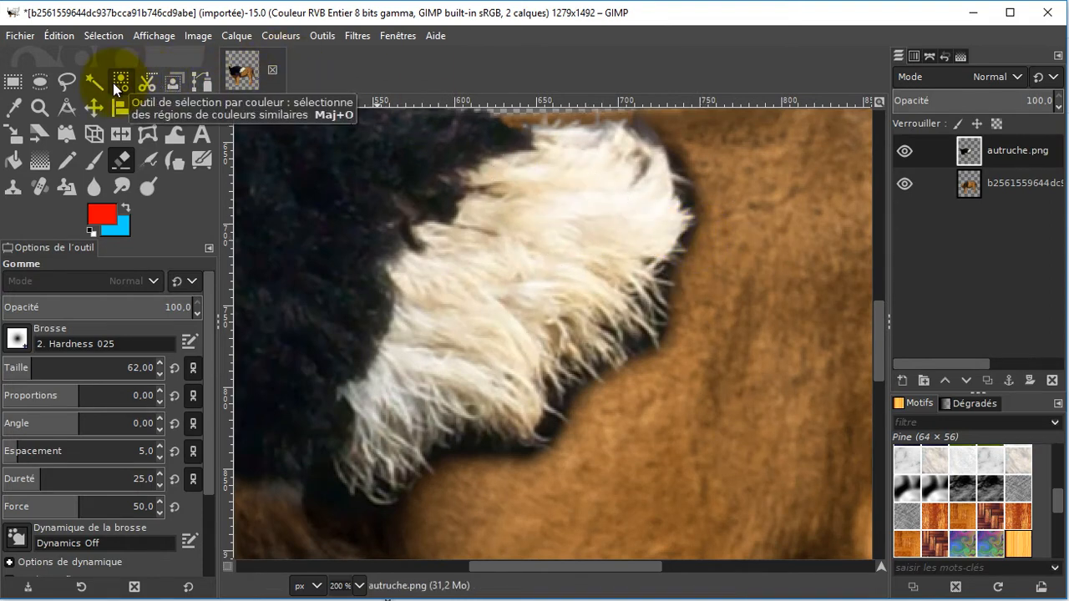
{"action": "left_click", "coordinate": [91, 85]}
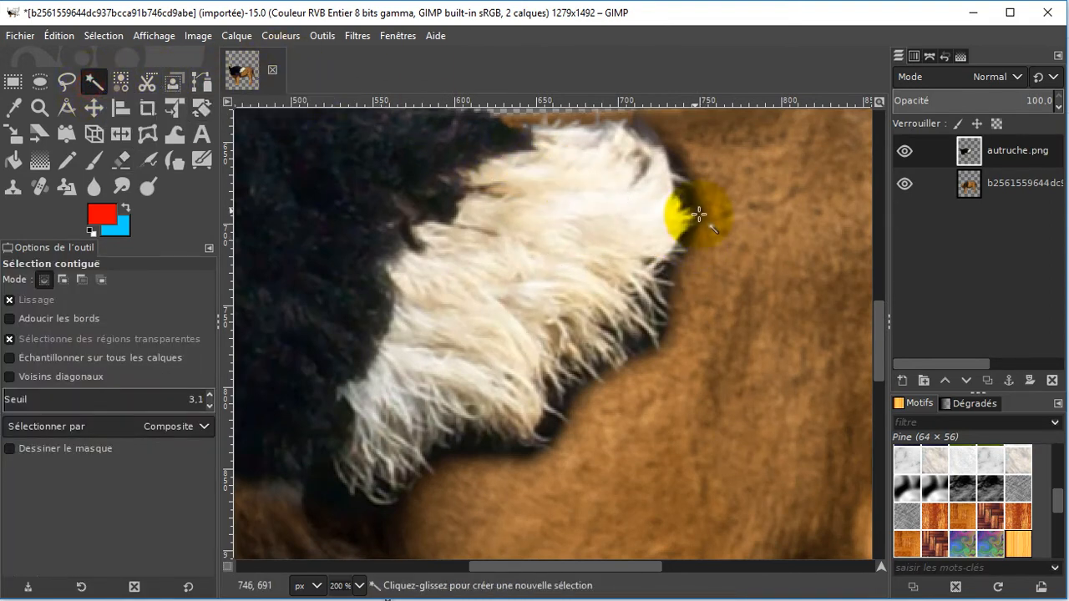
{"action": "mouse_move", "coordinate": [677, 235]}
{"action": "left_mouse_down"}
{"action": "mouse_move", "coordinate": [702, 238]}
{"action": "mouse_move", "coordinate": [592, 239]}
{"action": "left_mouse_up"}
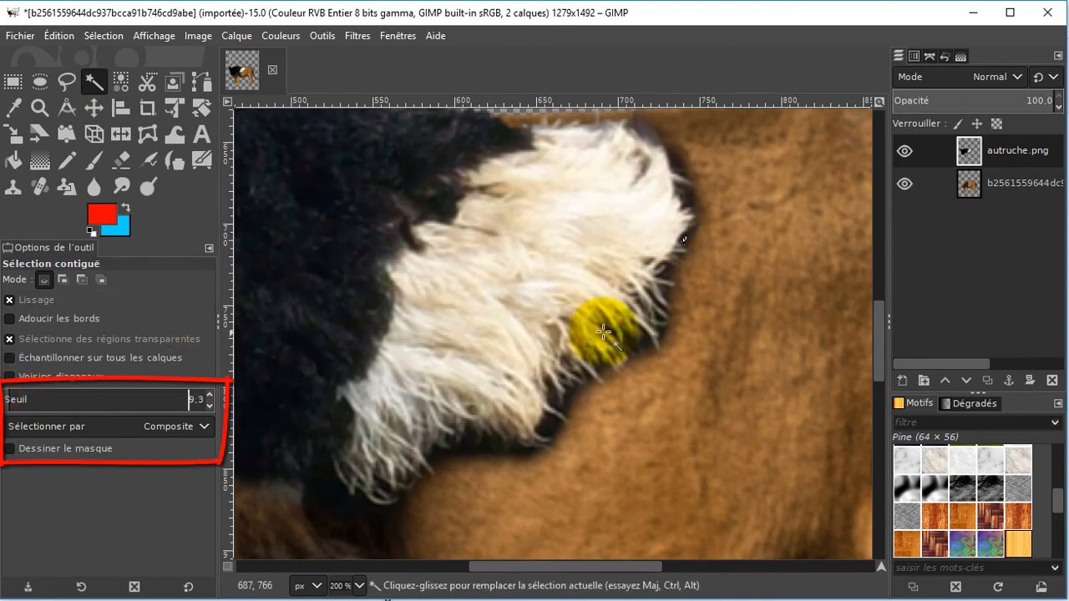
{"action": "left_click_drag", "start_coordinate": [656, 288], "coordinate": [671, 295]}
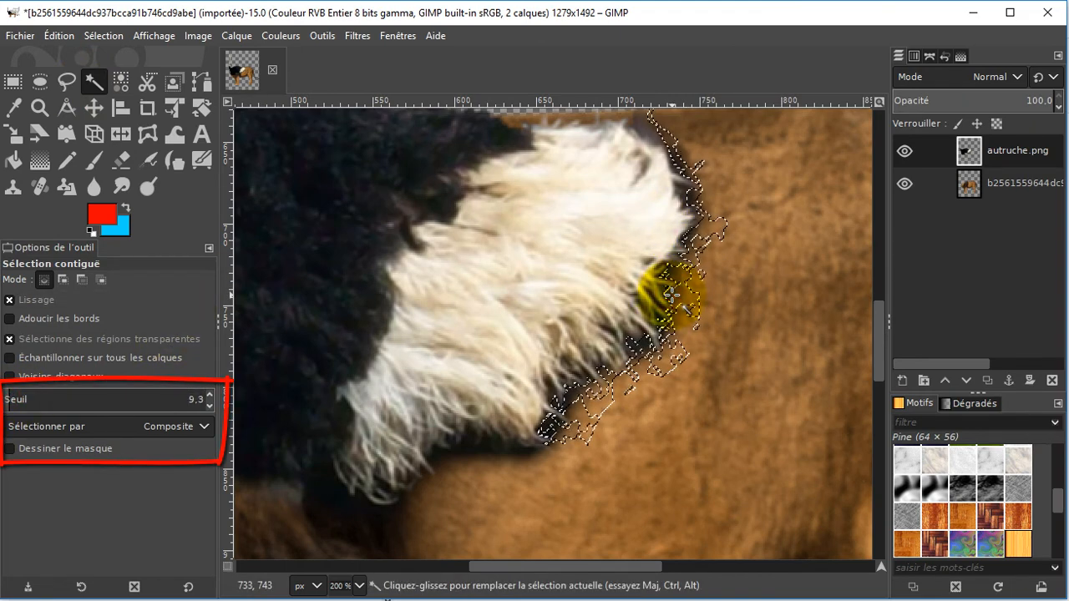
{"action": "left_click", "coordinate": [671, 294]}
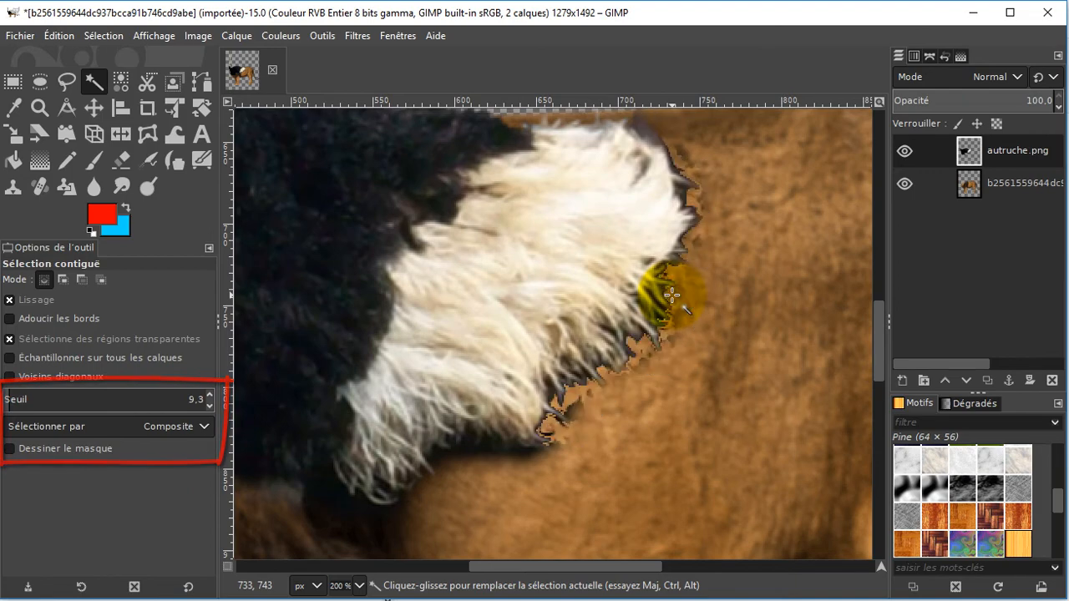
Try to fuzzy-select the black fringe under the white feathers using the 9.3 threshold.
{"action": "left_click", "coordinate": [496, 445]}
{"action": "left_click", "coordinate": [517, 451]}
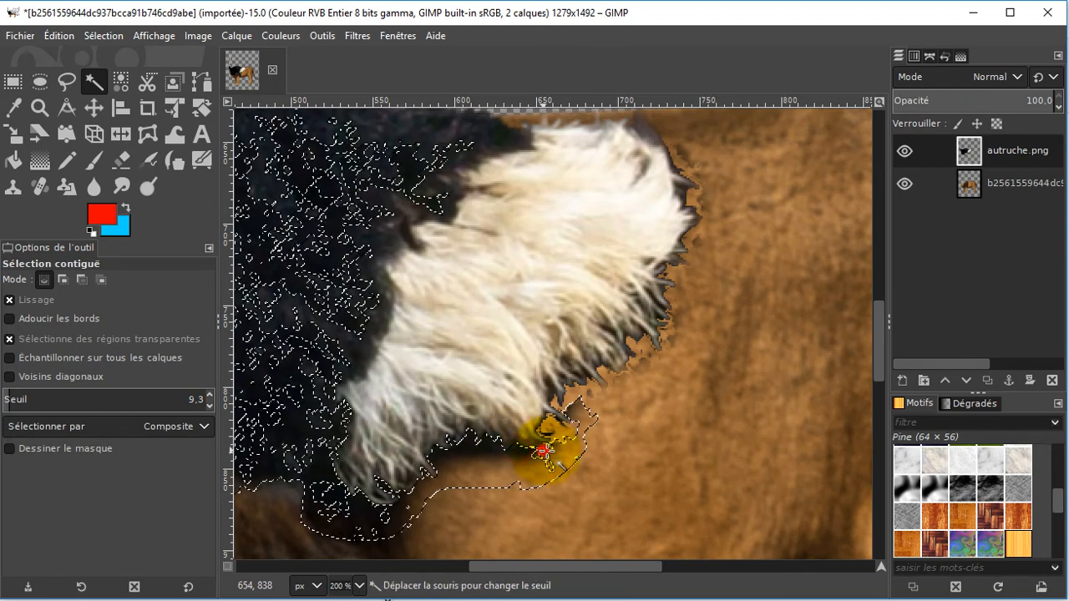
{"action": "left_click", "coordinate": [544, 444]}
{"action": "left_click", "coordinate": [580, 414]}
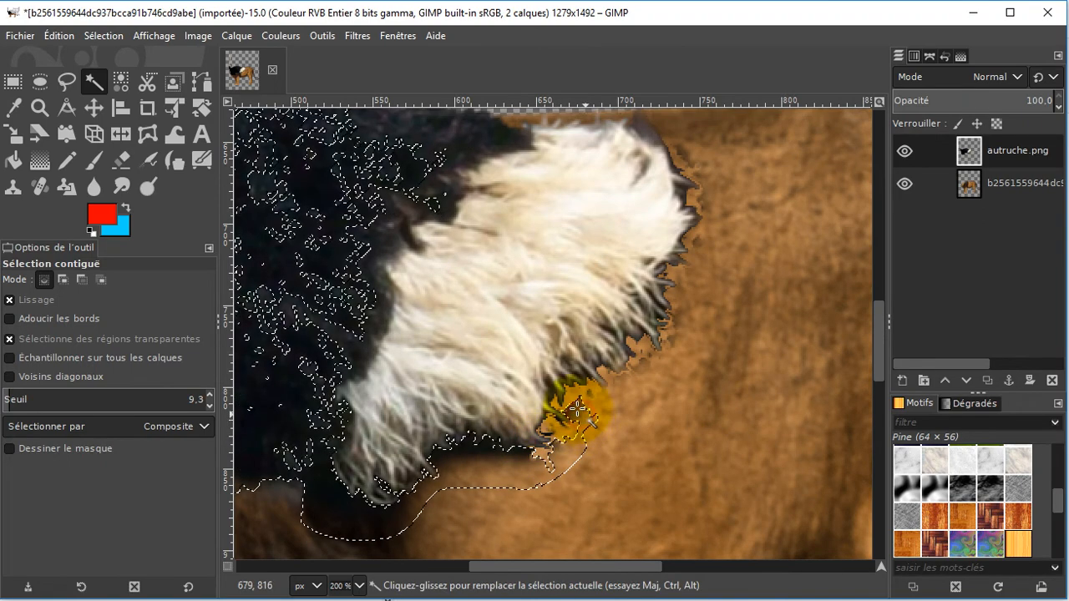
{"action": "left_click", "coordinate": [591, 377]}
{"action": "left_click", "coordinate": [512, 457]}
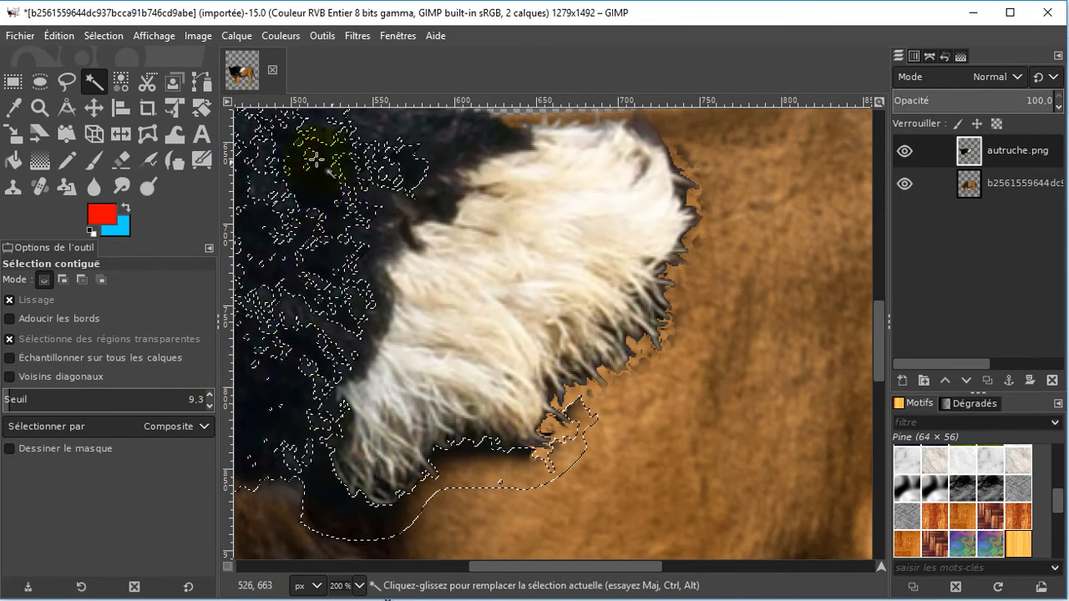
Set the fuzzy selection threshold to 5.1 and clear the remaining black fringe along the lower and rear edges of the white feathers.
{"action": "left_click", "coordinate": [10, 399]}
{"action": "type", "text": "5.1"}
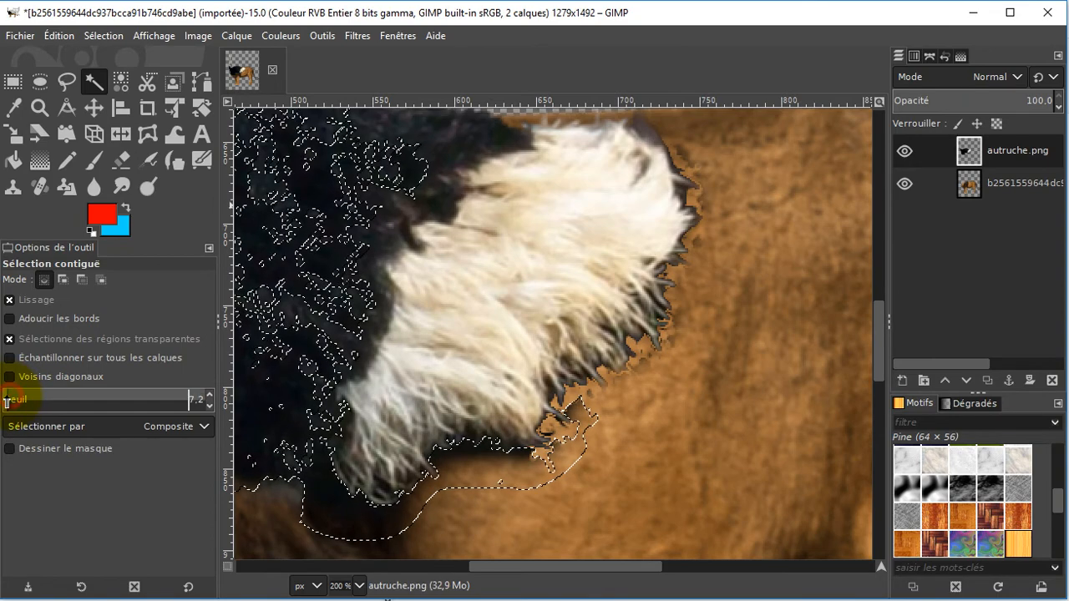
{"action": "key", "text": "Return"}
{"action": "left_click", "coordinate": [470, 459]}
{"action": "left_click_drag", "start_coordinate": [471, 459], "coordinate": [514, 456]}
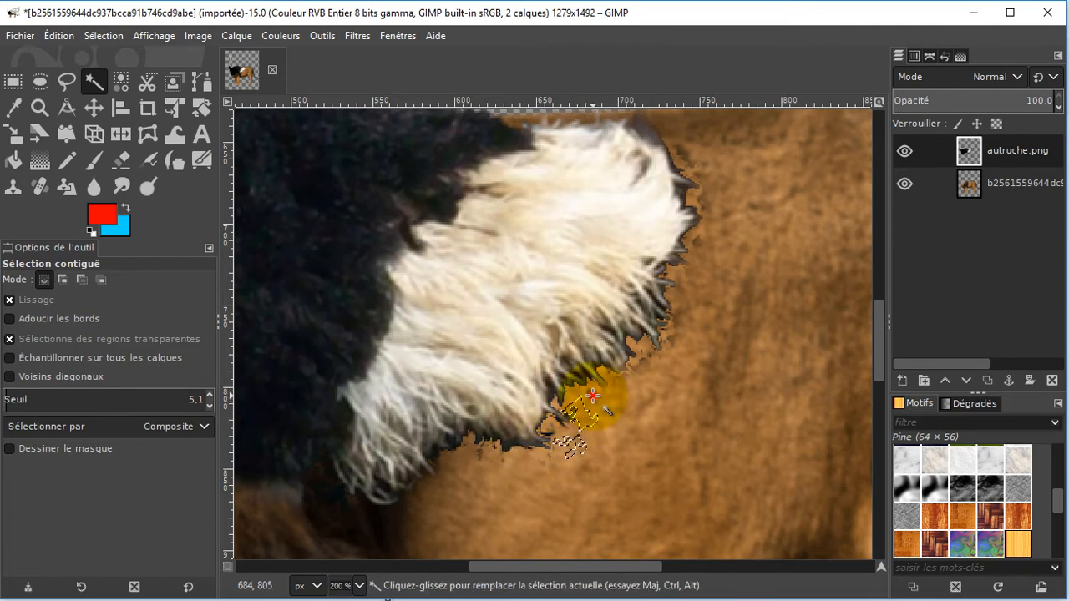
{"action": "left_click_drag", "start_coordinate": [621, 379], "coordinate": [685, 305]}
{"action": "left_click_drag", "start_coordinate": [695, 240], "coordinate": [729, 163]}
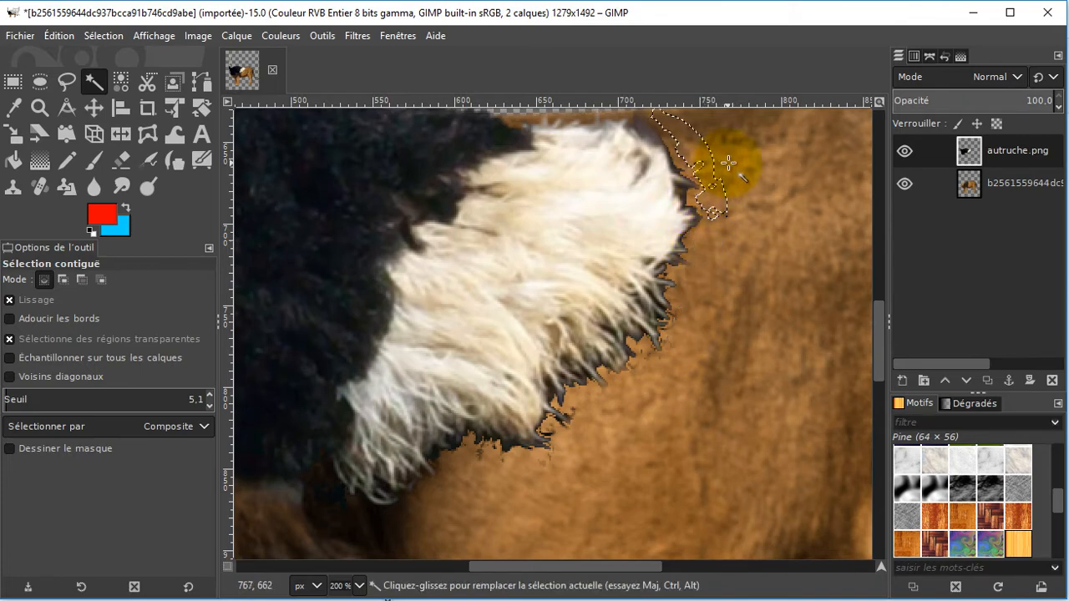
Draw a closed free selection around the ostrich's white feather patch.
{"action": "scroll", "coordinate": [702, 203], "scroll_direction": "down", "scroll_amount": 3}
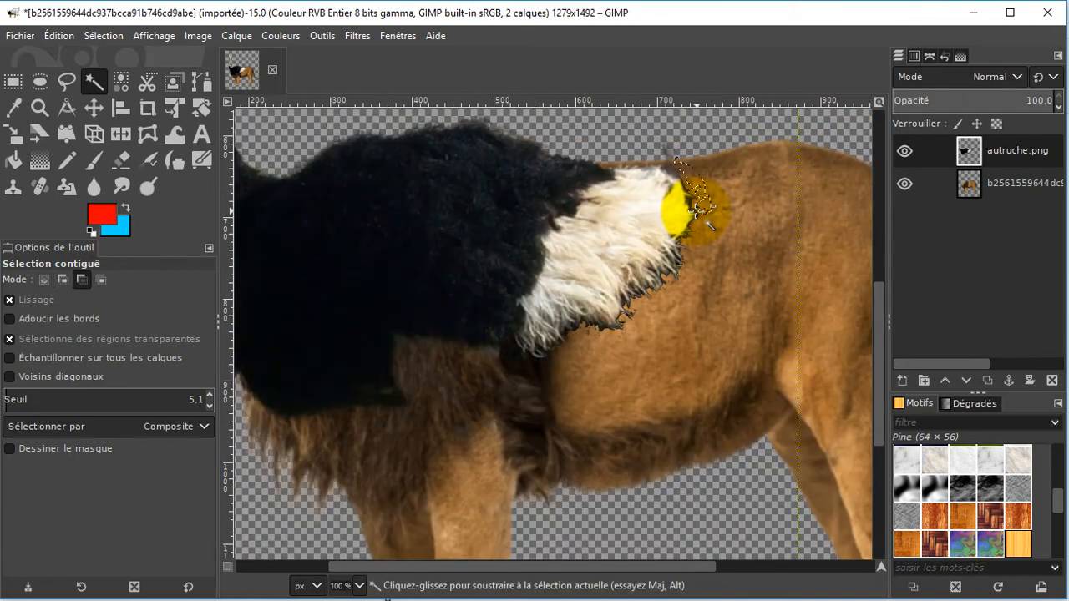
{"action": "scroll", "coordinate": [697, 207], "scroll_direction": "down", "scroll_amount": 1}
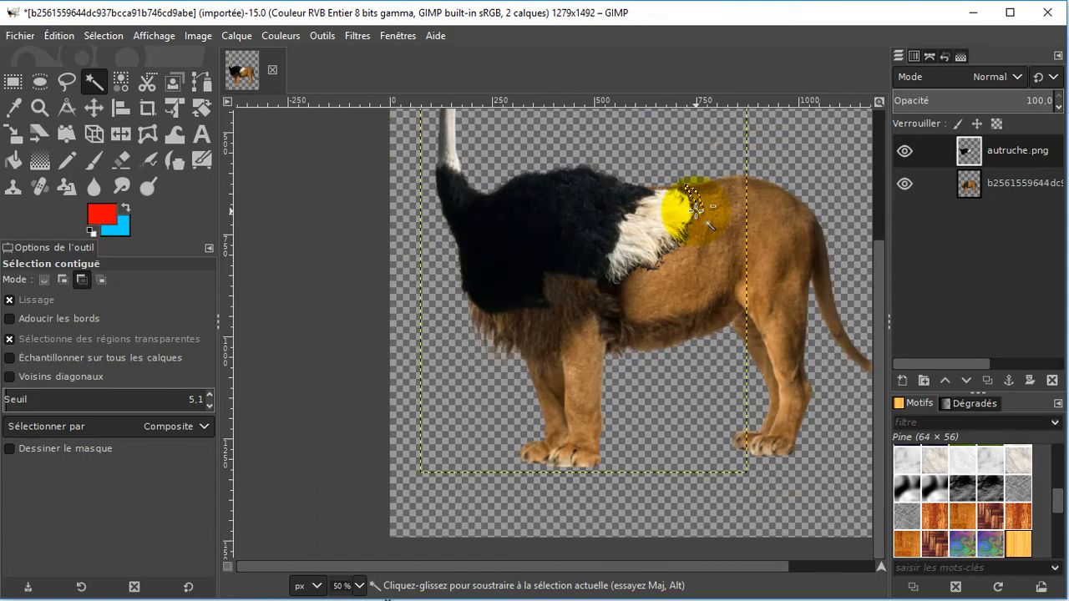
{"action": "scroll", "coordinate": [555, 274], "scroll_direction": "up", "scroll_amount": 1}
{"action": "scroll", "coordinate": [550, 279], "scroll_direction": "up", "scroll_amount": 1}
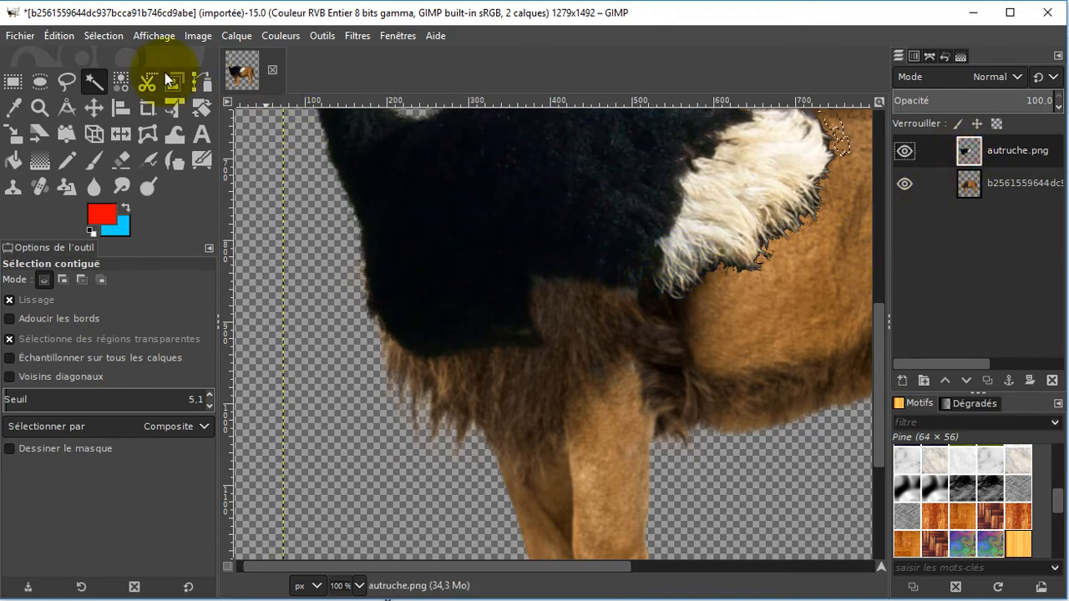
{"action": "left_click", "coordinate": [67, 82]}
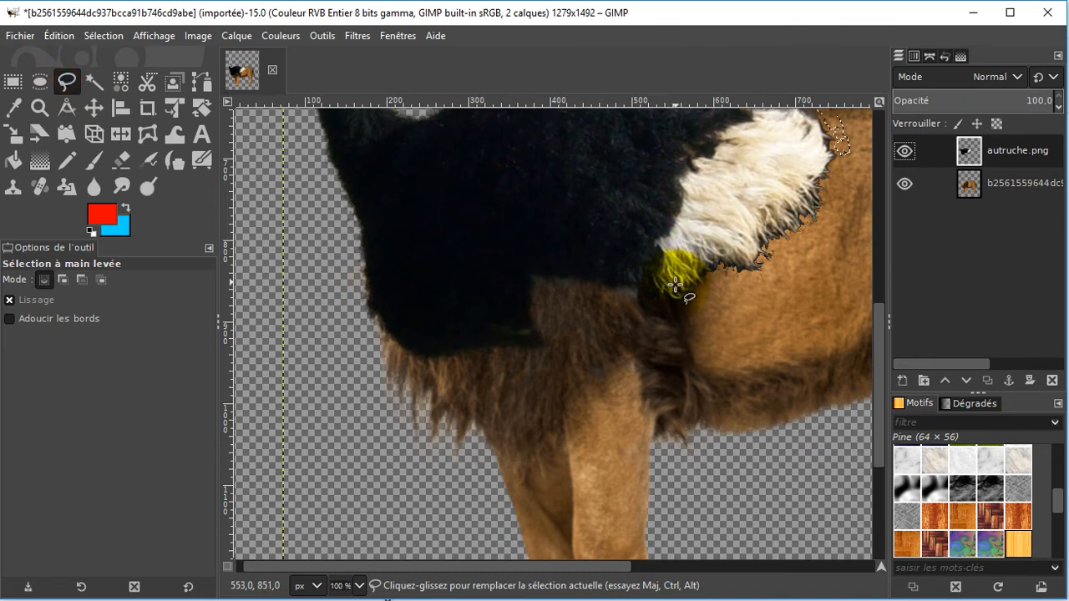
{"action": "left_click", "coordinate": [688, 307]}
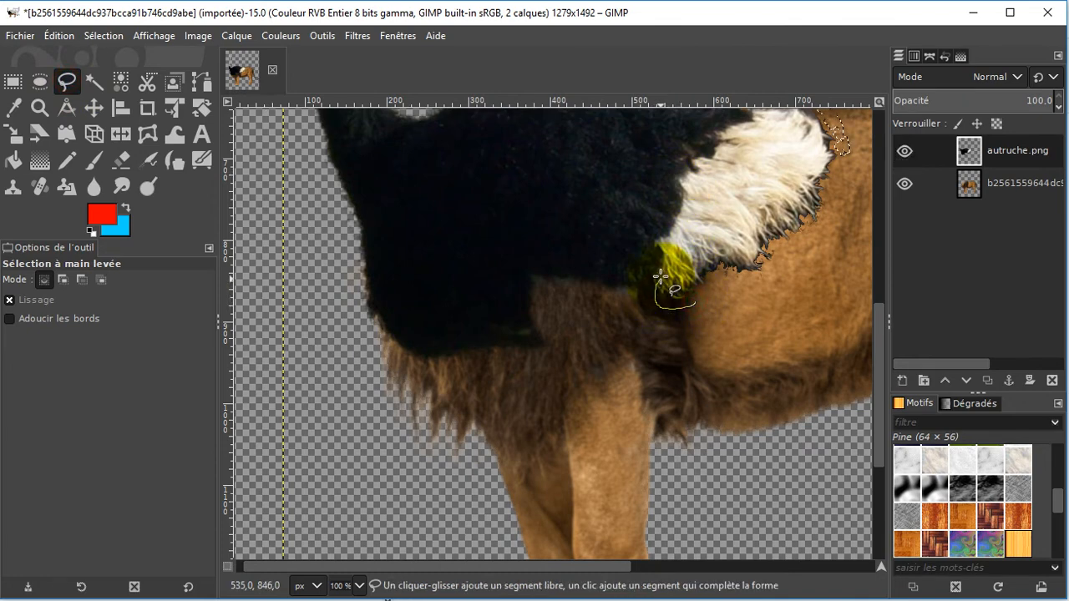
{"action": "mouse_move", "coordinate": [660, 276]}
{"action": "left_mouse_down"}
{"action": "mouse_move", "coordinate": [762, 116]}
{"action": "mouse_move", "coordinate": [786, 100]}
{"action": "mouse_move", "coordinate": [819, 108]}
{"action": "left_mouse_up"}
{"action": "mouse_move", "coordinate": [844, 144]}
{"action": "left_mouse_down"}
{"action": "mouse_move", "coordinate": [846, 198]}
{"action": "mouse_move", "coordinate": [798, 262]}
{"action": "mouse_move", "coordinate": [761, 288]}
{"action": "left_mouse_up"}
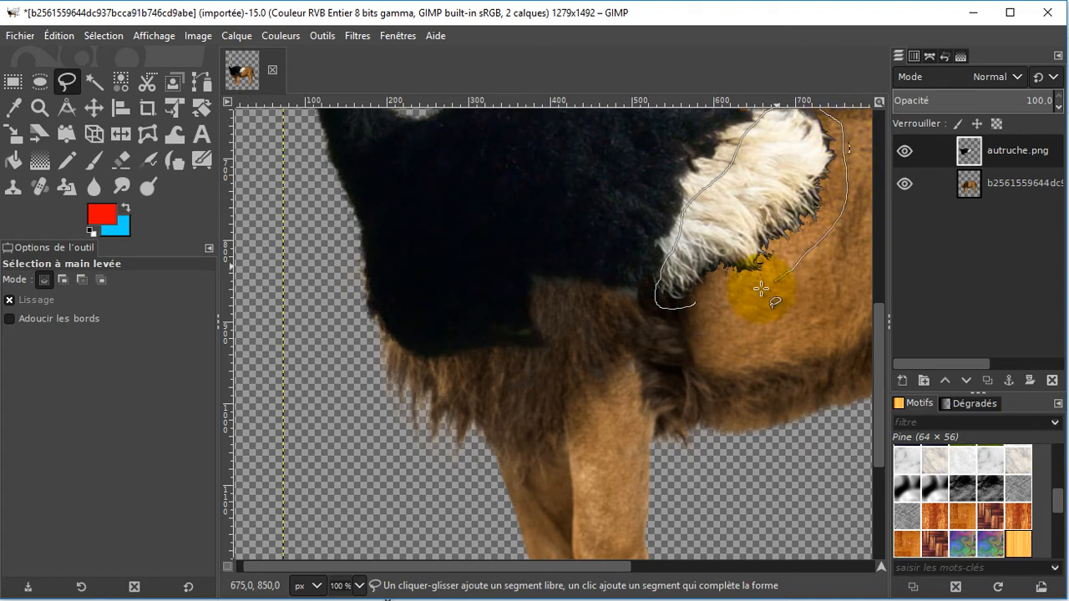
{"action": "key", "text": "Return"}
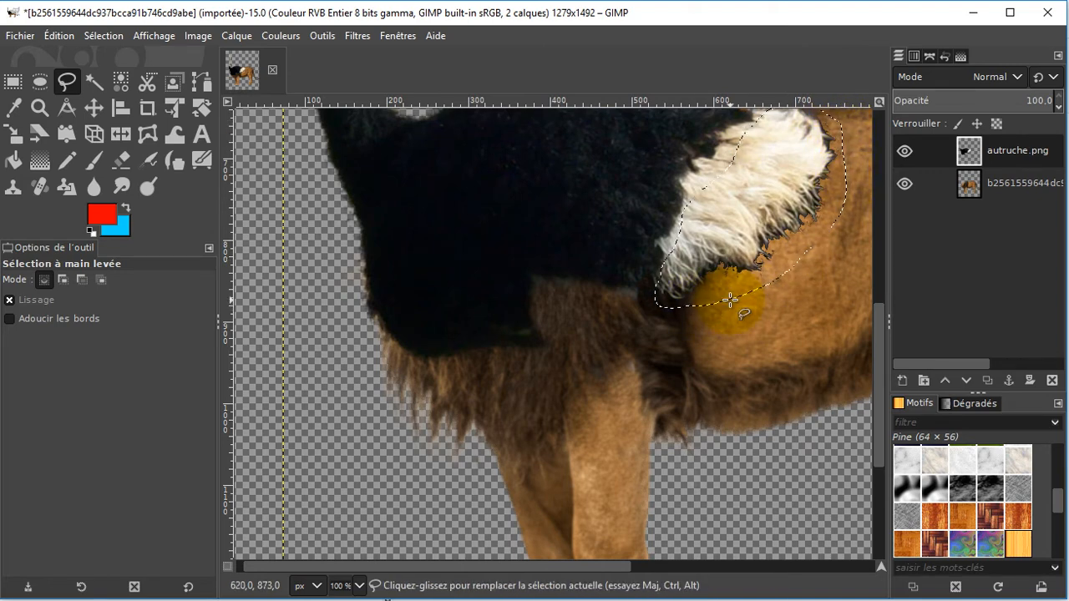
Copy the selected white feathers and paste them as a new layer above the ostrich layer.
{"action": "key", "text": "ctrl+c"}
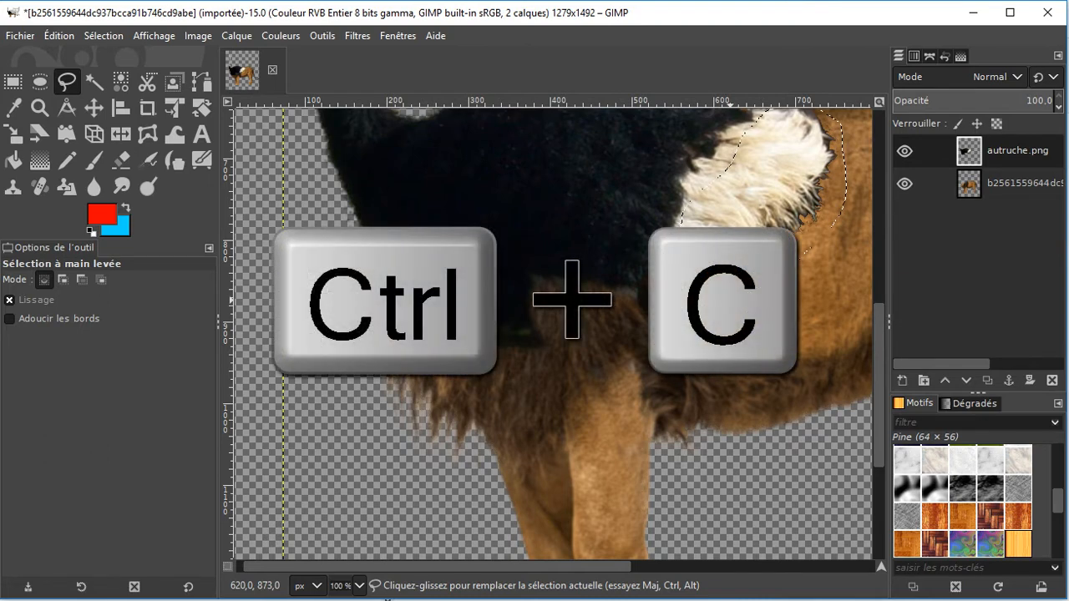
{"action": "key", "text": "ctrl+c"}
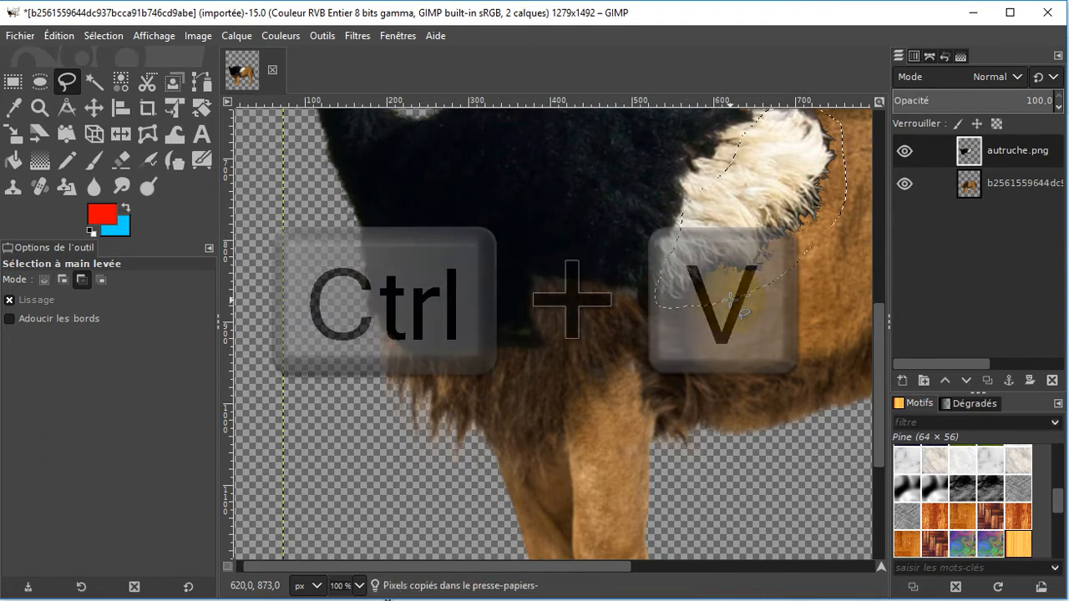
{"action": "key", "text": "ctrl+v"}
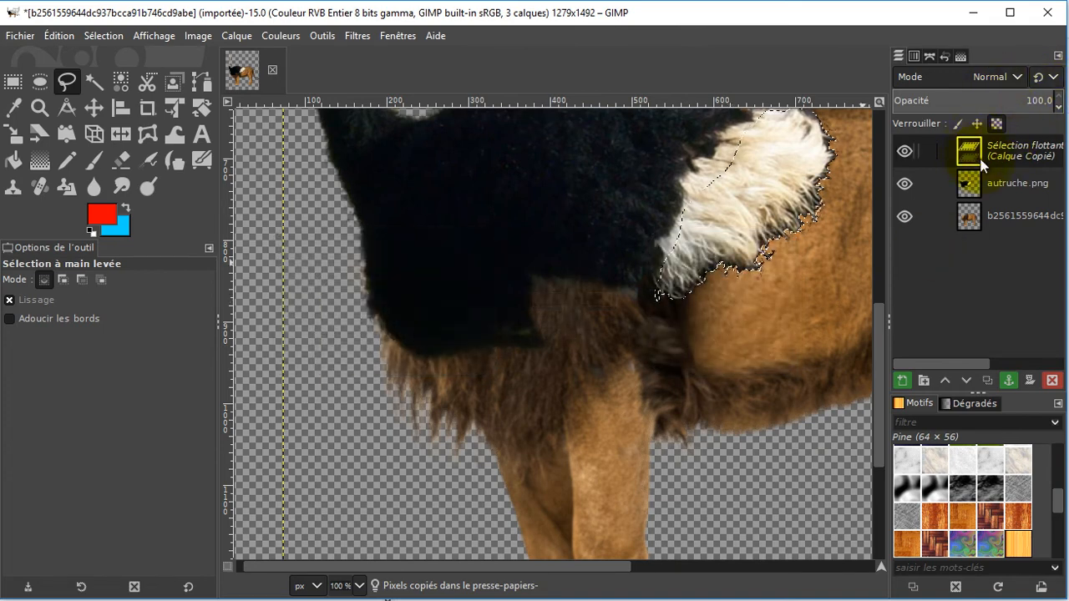
{"action": "left_click", "coordinate": [903, 382]}
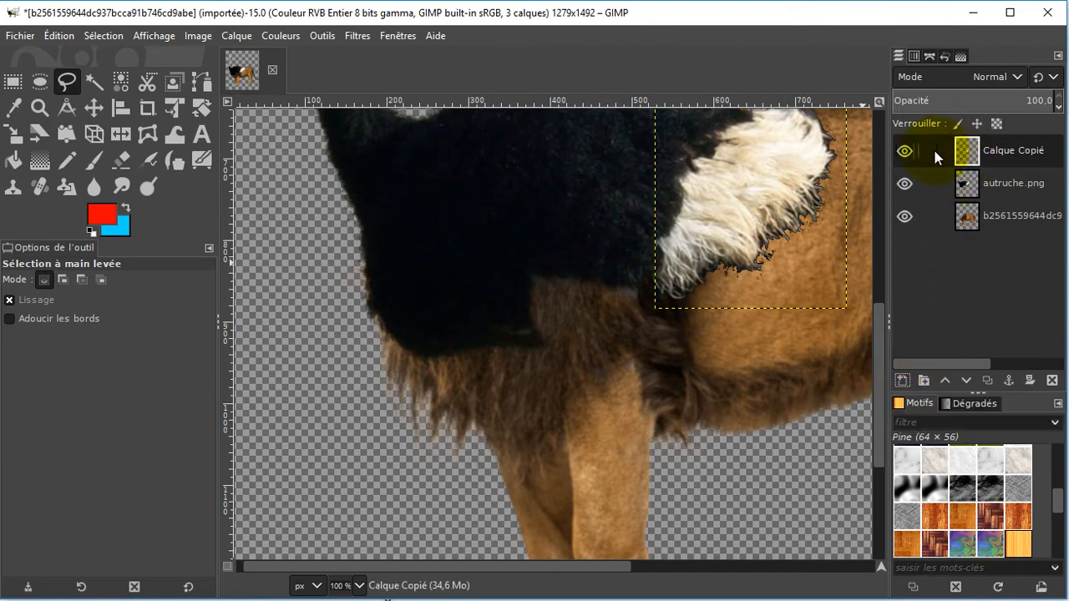
{"action": "left_click", "coordinate": [904, 151]}
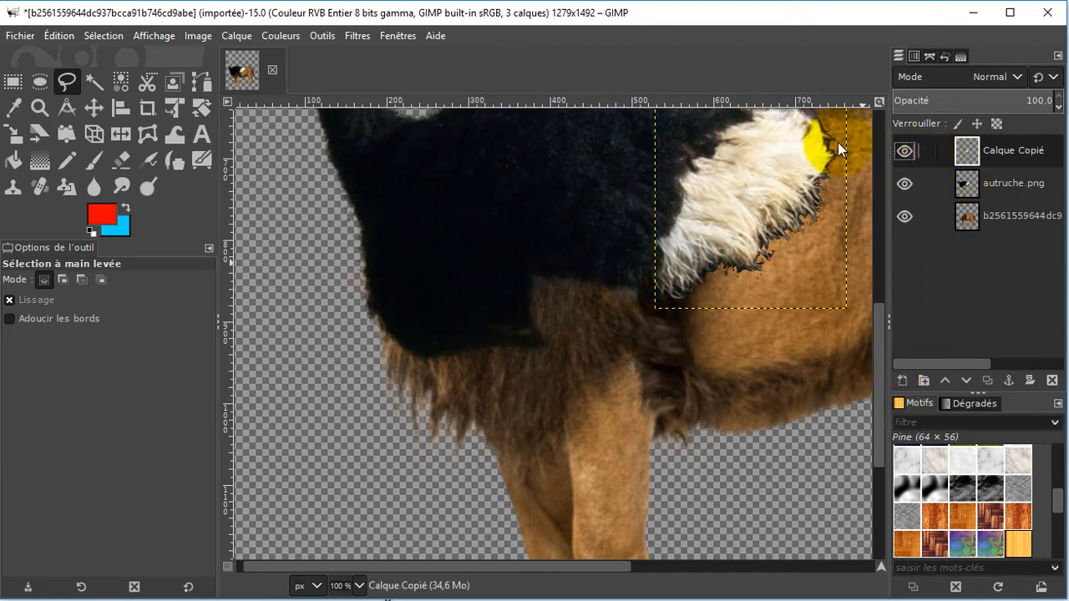
Move the pasted white feather layer down to the lower front of the black plumage, above the lion's foreleg.
{"action": "left_click", "coordinate": [94, 107]}
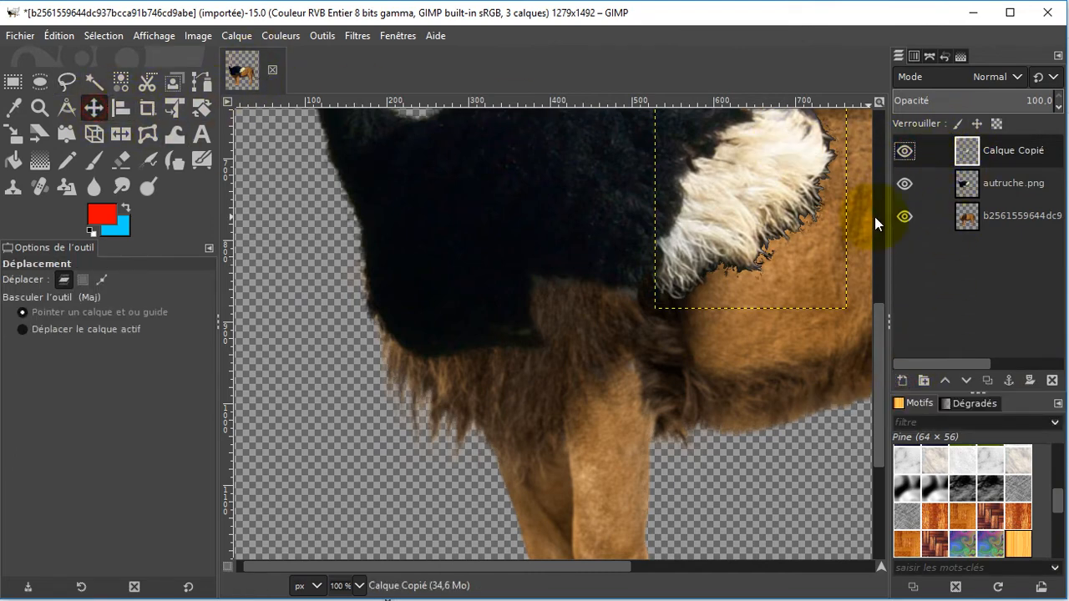
{"action": "left_click_drag", "start_coordinate": [761, 178], "coordinate": [575, 282]}
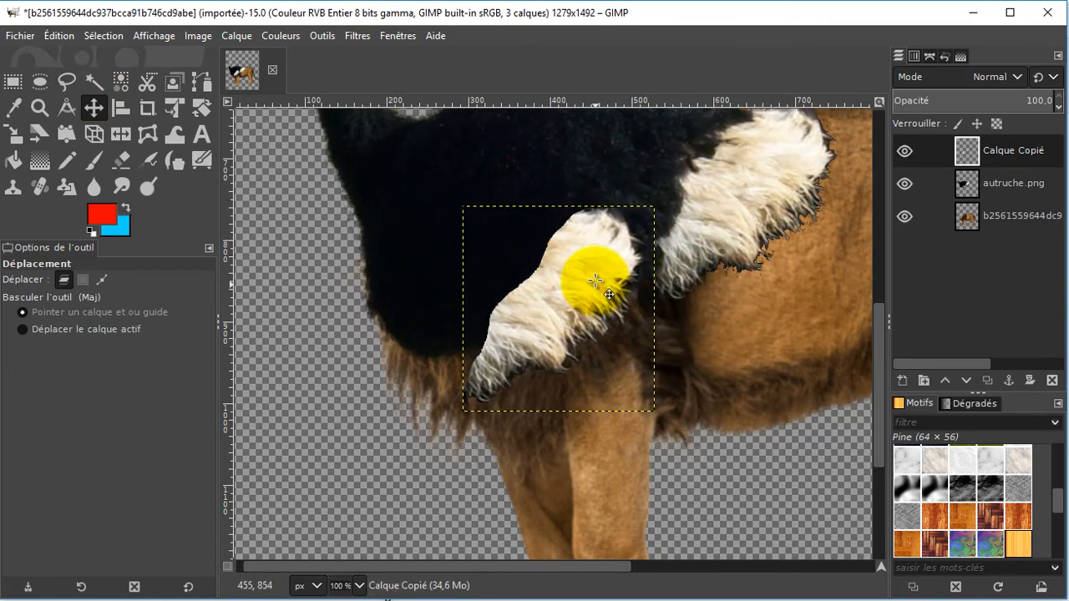
{"action": "left_click", "coordinate": [243, 178]}
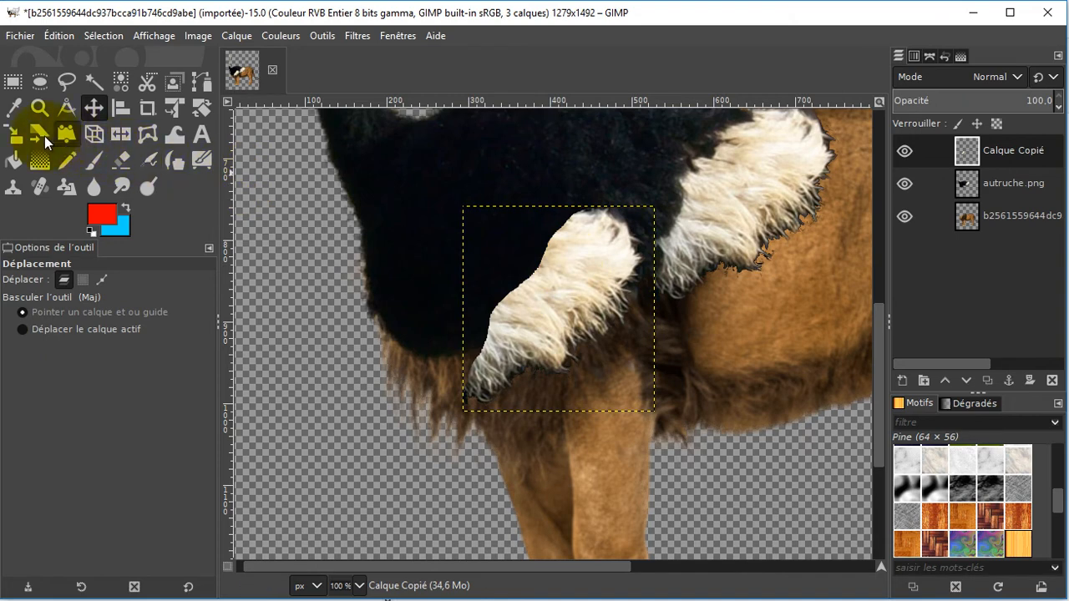
Rotate the pasted feather layer 37.56° and move it against the lower end of the original white feather patch.
{"action": "left_click", "coordinate": [204, 106]}
{"action": "left_click_drag", "start_coordinate": [585, 231], "coordinate": [625, 270]}
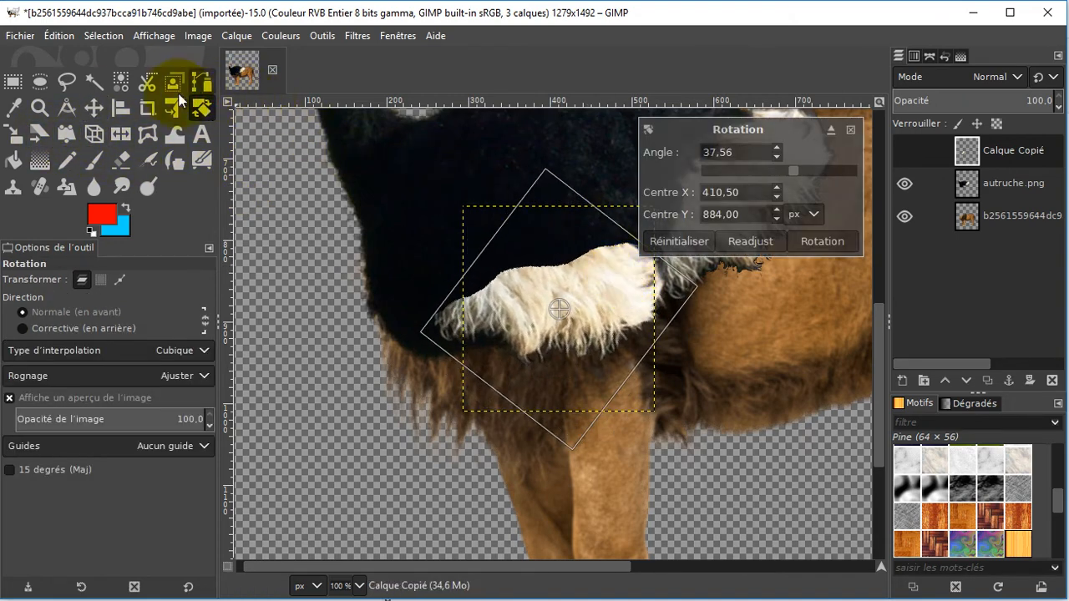
{"action": "left_click", "coordinate": [89, 108]}
{"action": "left_click_drag", "start_coordinate": [556, 299], "coordinate": [603, 297]}
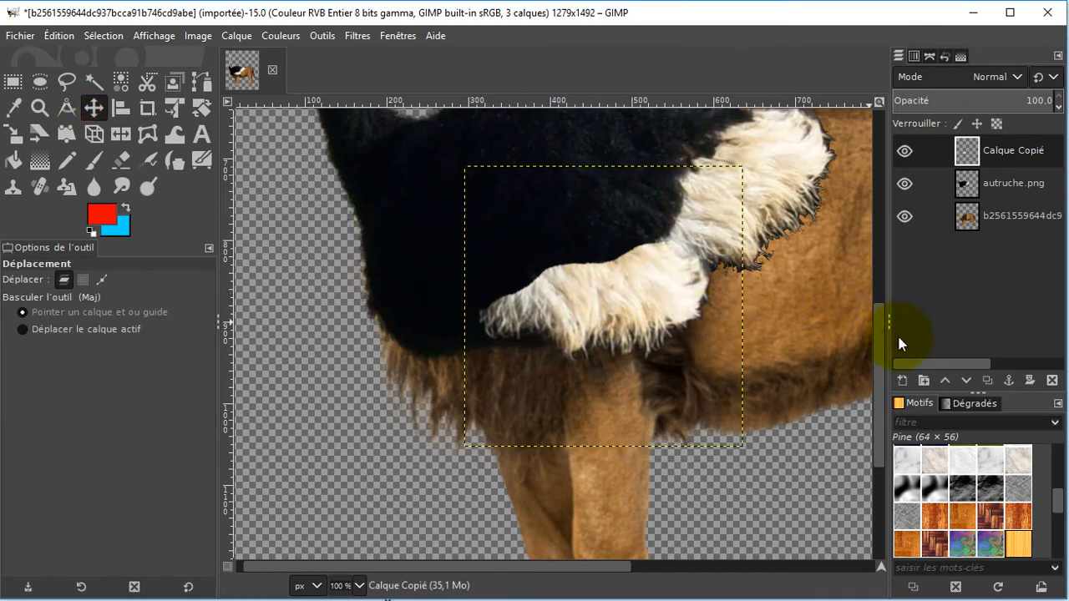
Place a duplicate of the rotated feather layer, turned a further 25.33°, along the front lower edge of the black plumage.
{"action": "left_click", "coordinate": [987, 381]}
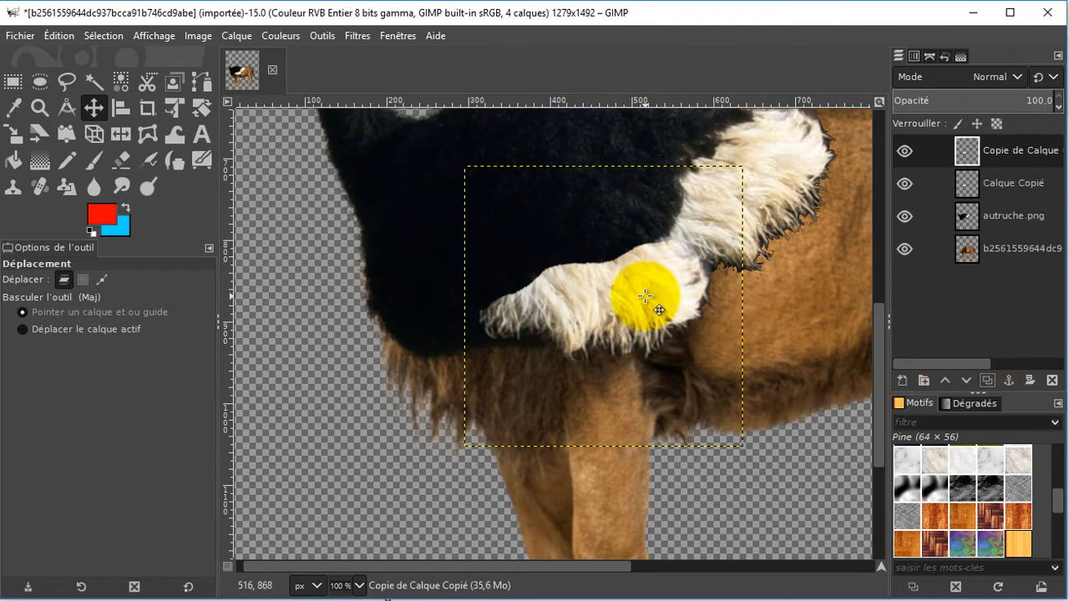
{"action": "left_click_drag", "start_coordinate": [645, 294], "coordinate": [481, 334]}
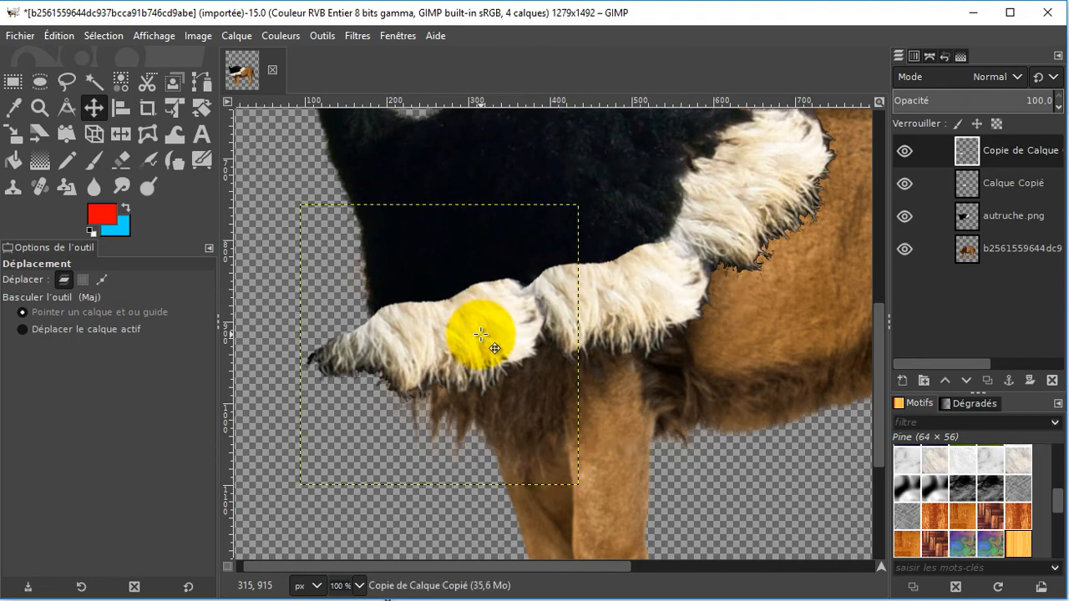
{"action": "left_click", "coordinate": [202, 107]}
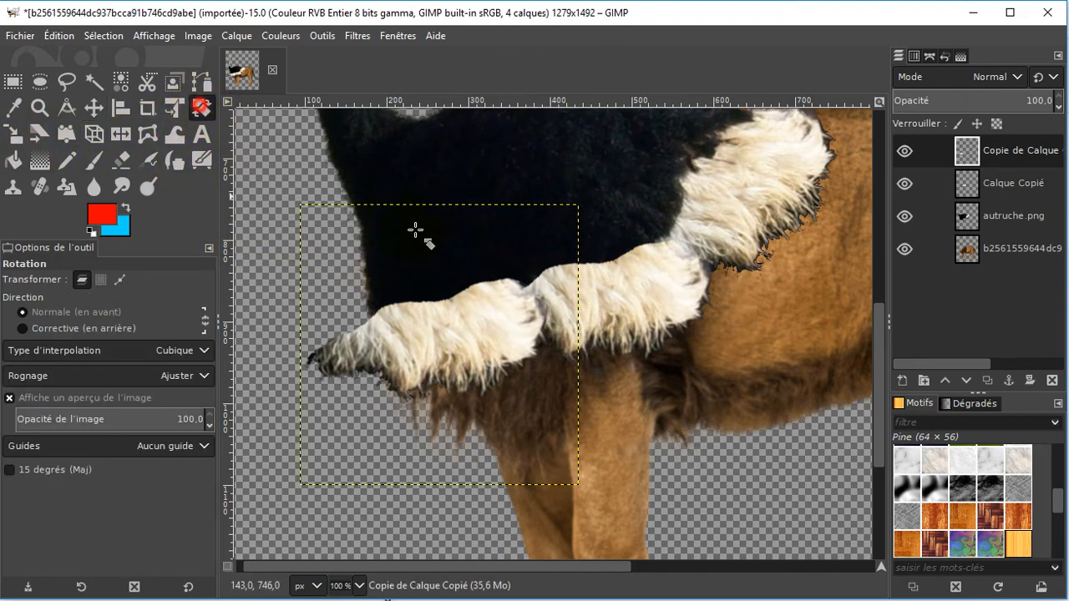
{"action": "left_click_drag", "start_coordinate": [567, 249], "coordinate": [593, 306]}
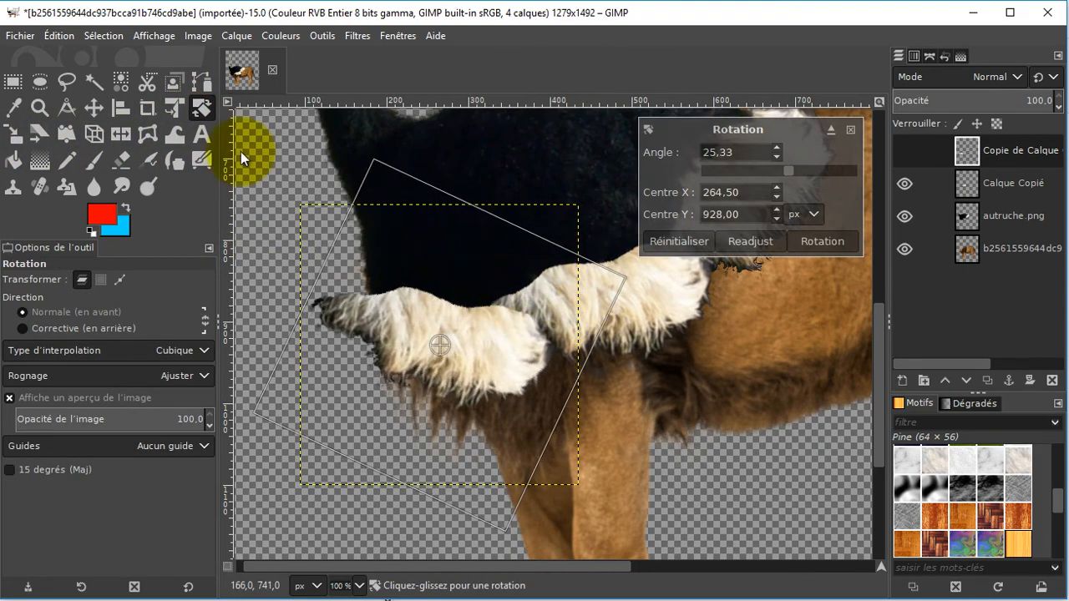
{"action": "left_click", "coordinate": [94, 107]}
{"action": "left_click_drag", "start_coordinate": [484, 372], "coordinate": [482, 344]}
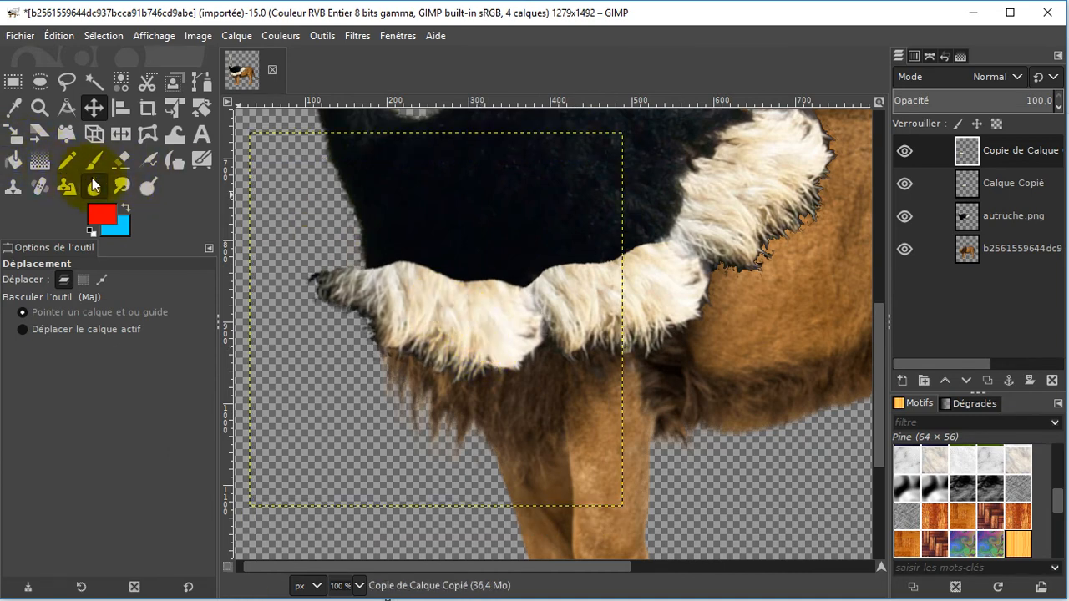
Erase the duplicate's dark tip overhanging the chest and touch up the Calque Copié layer where the two feather patches meet.
{"action": "left_click", "coordinate": [118, 164]}
{"action": "mouse_move", "coordinate": [334, 275]}
{"action": "left_mouse_down"}
{"action": "mouse_move", "coordinate": [339, 306]}
{"action": "mouse_move", "coordinate": [351, 269]}
{"action": "mouse_move", "coordinate": [350, 306]}
{"action": "left_mouse_up"}
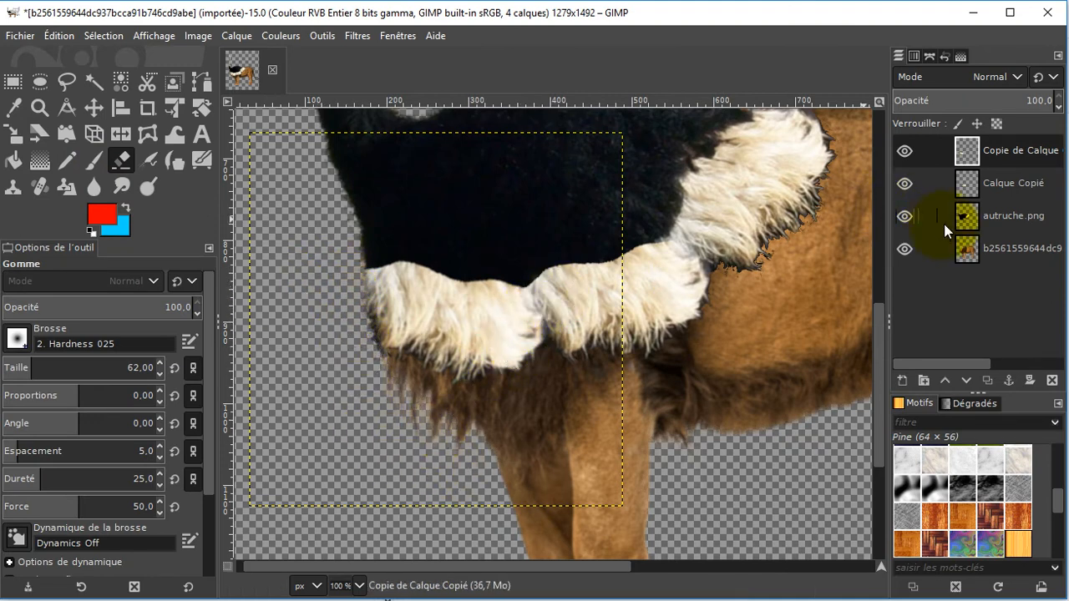
{"action": "left_click", "coordinate": [973, 195]}
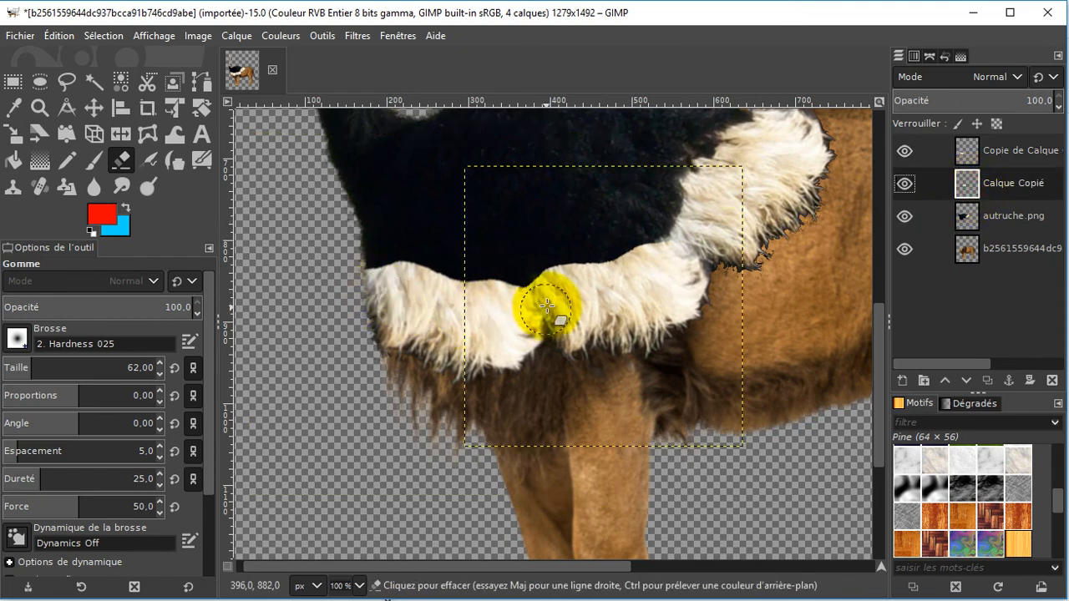
{"action": "left_click_drag", "start_coordinate": [541, 296], "coordinate": [543, 243]}
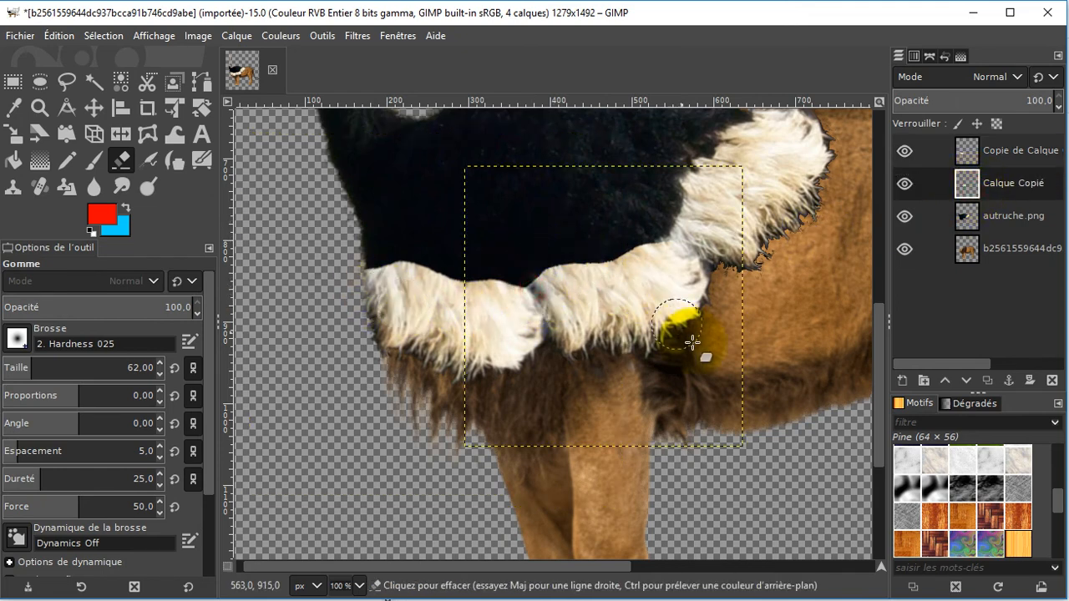
Examine the whole hybrid animal and its ostrich and lion layers, checking how the white feather band sits against the lion's body.
{"action": "left_click", "coordinate": [971, 253]}
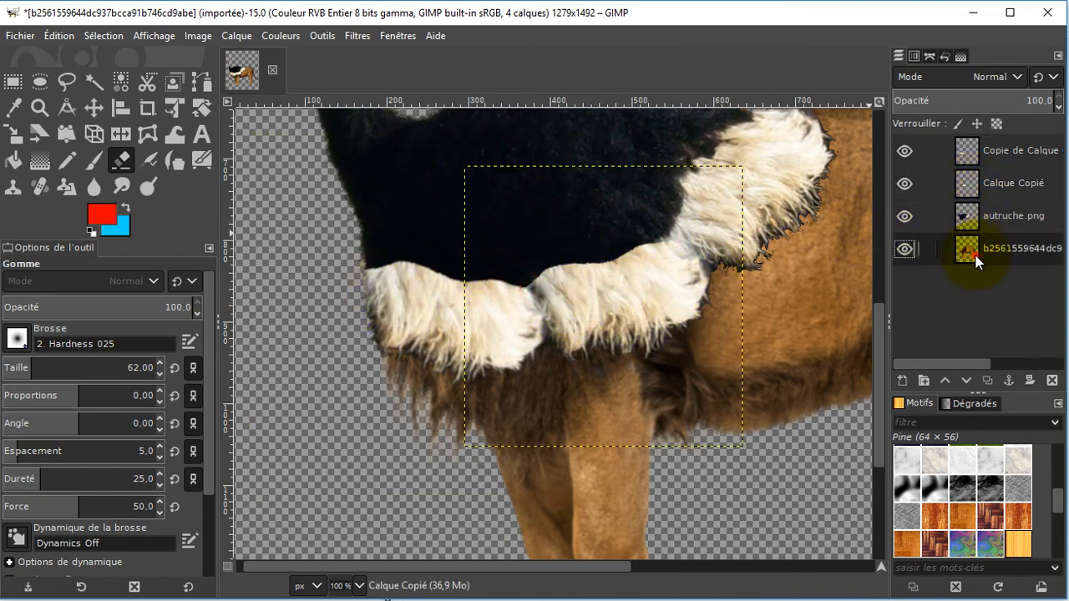
{"action": "scroll", "coordinate": [750, 274], "scroll_direction": "down", "scroll_amount": 2}
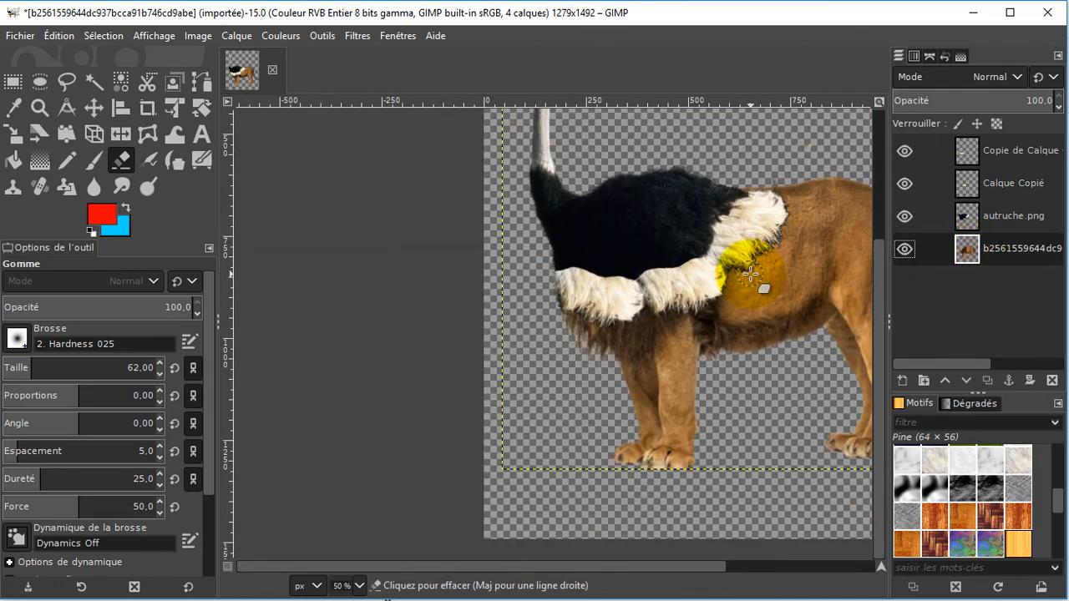
{"action": "scroll", "coordinate": [750, 274], "scroll_direction": "down", "scroll_amount": 1}
{"action": "scroll", "coordinate": [764, 274], "scroll_direction": "down", "scroll_amount": 2}
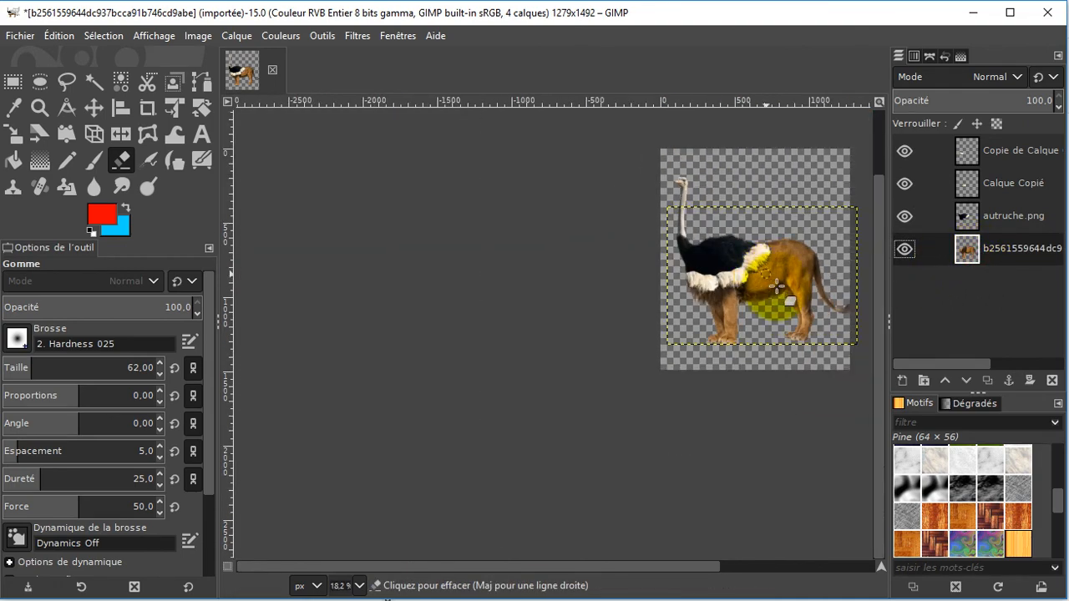
{"action": "left_click", "coordinate": [688, 570]}
{"action": "scroll", "coordinate": [625, 209], "scroll_direction": "up", "scroll_amount": 2}
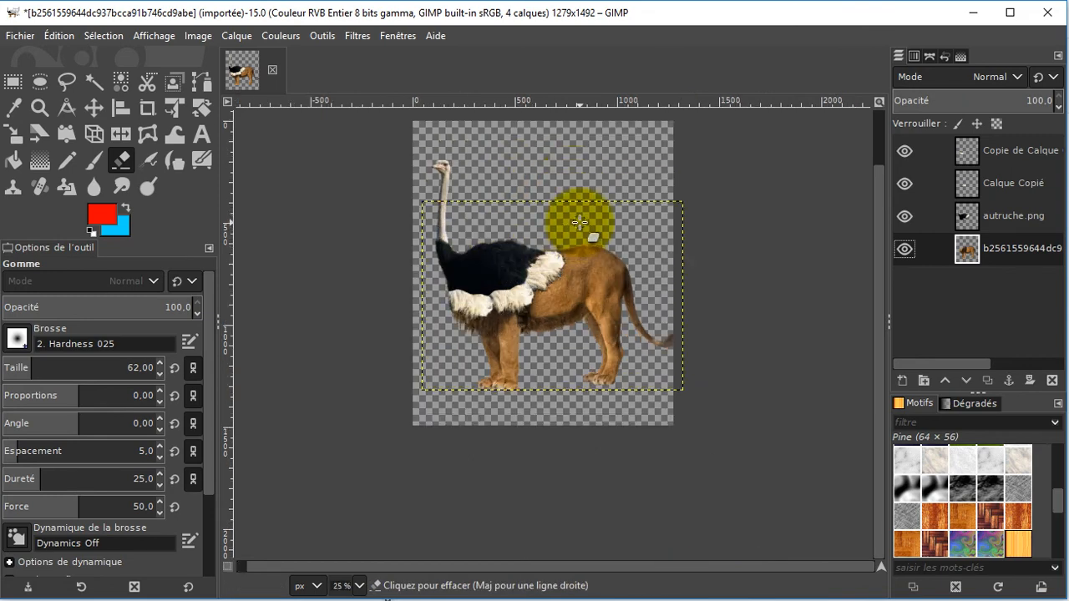
{"action": "scroll", "coordinate": [561, 247], "scroll_direction": "up", "scroll_amount": 1}
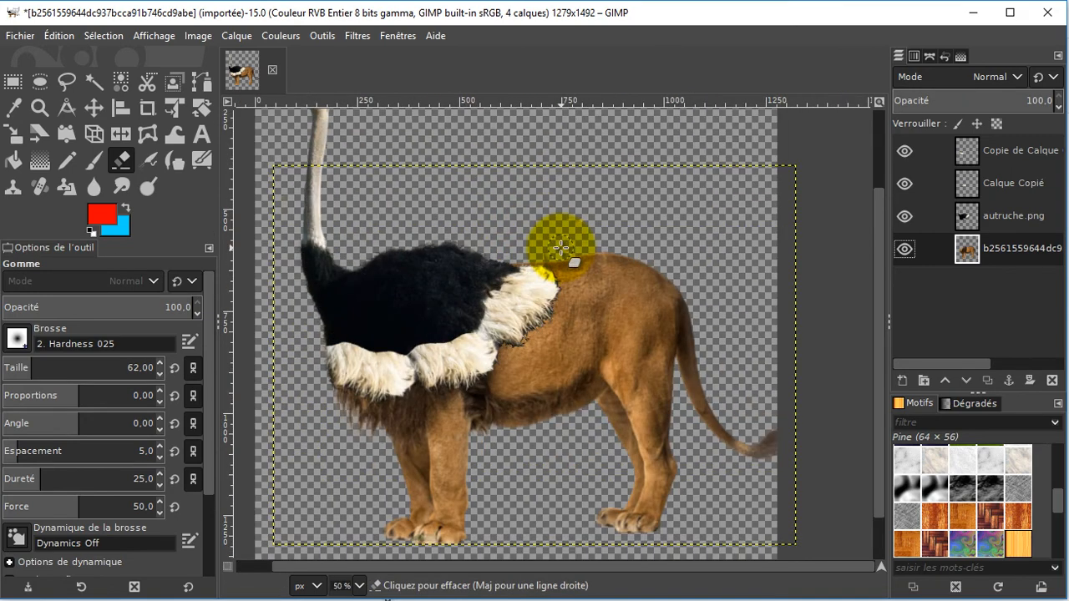
{"action": "scroll", "coordinate": [560, 247], "scroll_direction": "down", "scroll_amount": 1}
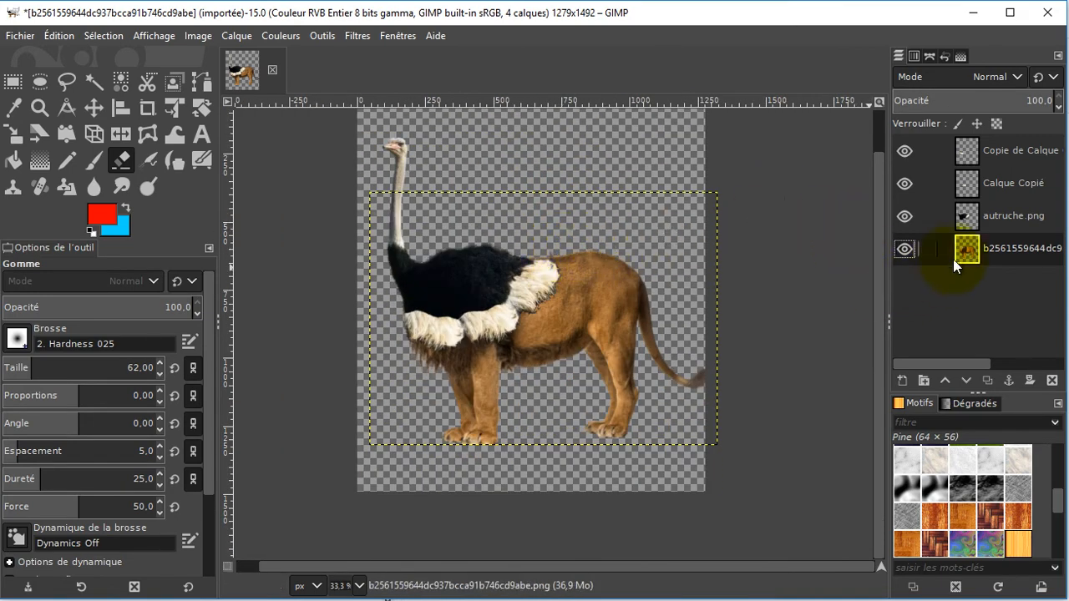
{"action": "left_click", "coordinate": [964, 219]}
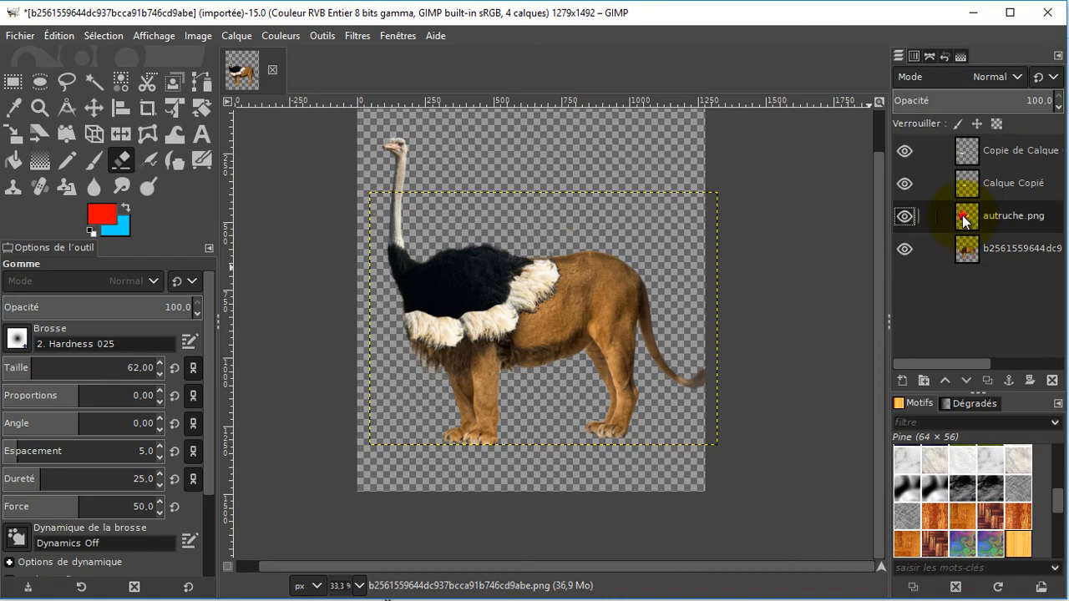
{"action": "left_click", "coordinate": [962, 255]}
{"action": "scroll", "coordinate": [709, 253], "scroll_direction": "down", "scroll_amount": 1}
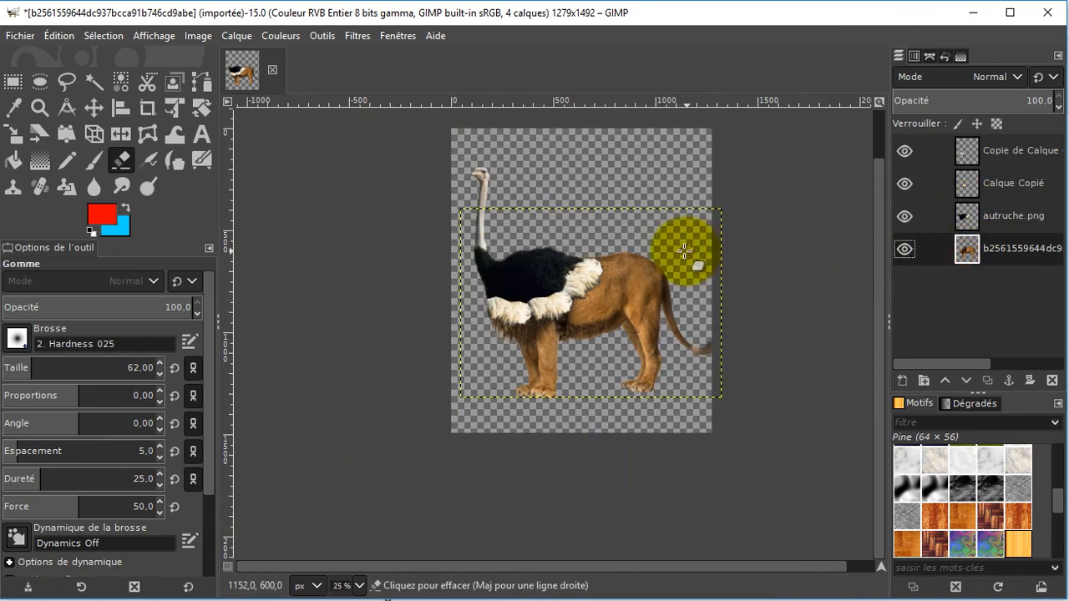
{"action": "scroll", "coordinate": [684, 250], "scroll_direction": "up", "scroll_amount": 1}
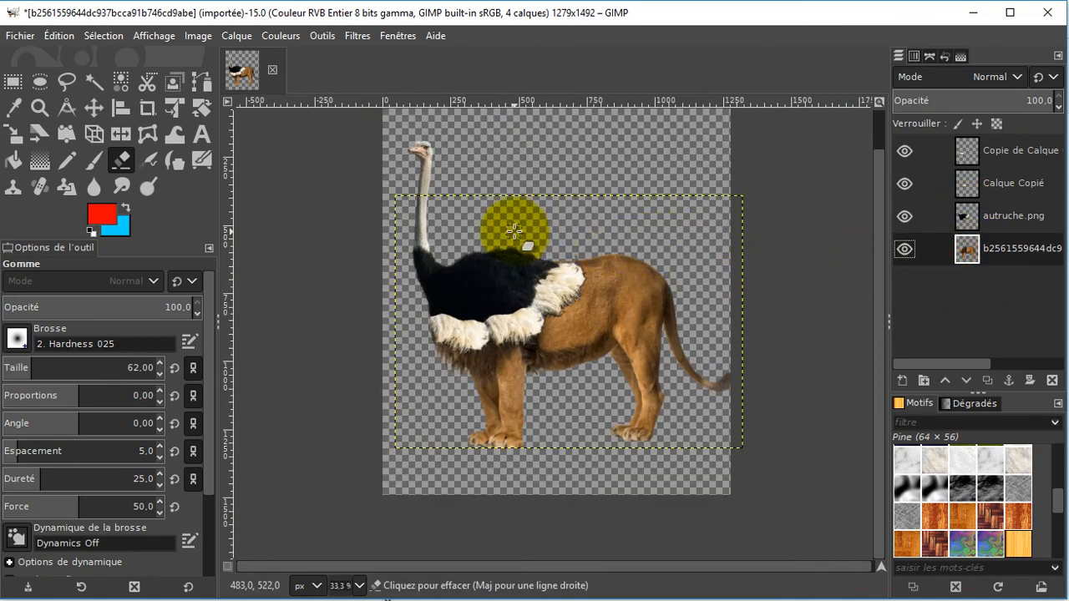